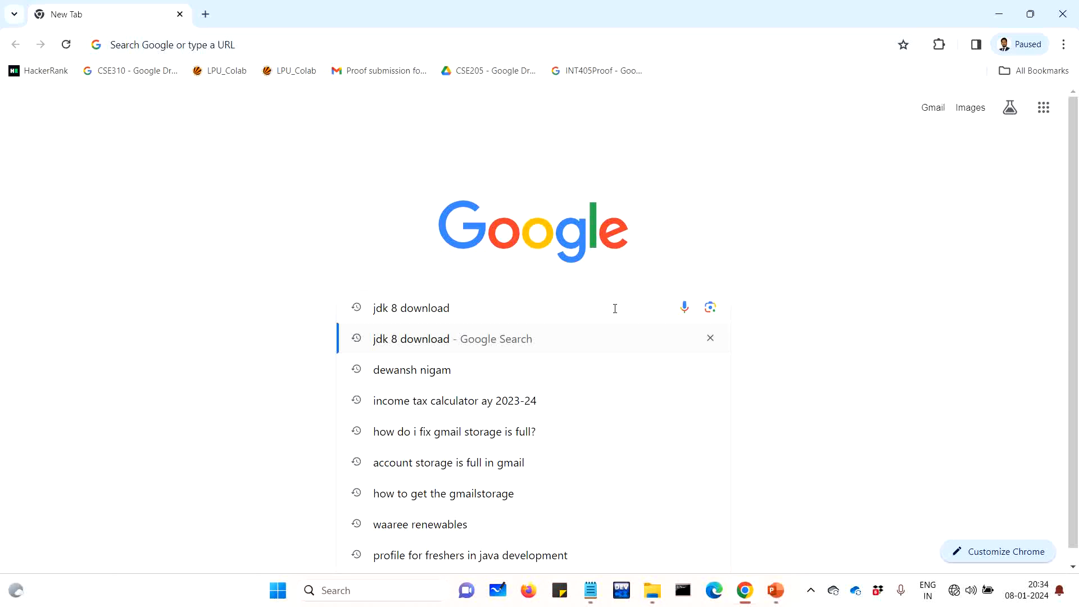
Search Google for 'jdk 8 download' and open Oracle's Java SE 8 Archive Downloads (JDK 8u202 and earlier) result
key(Return)
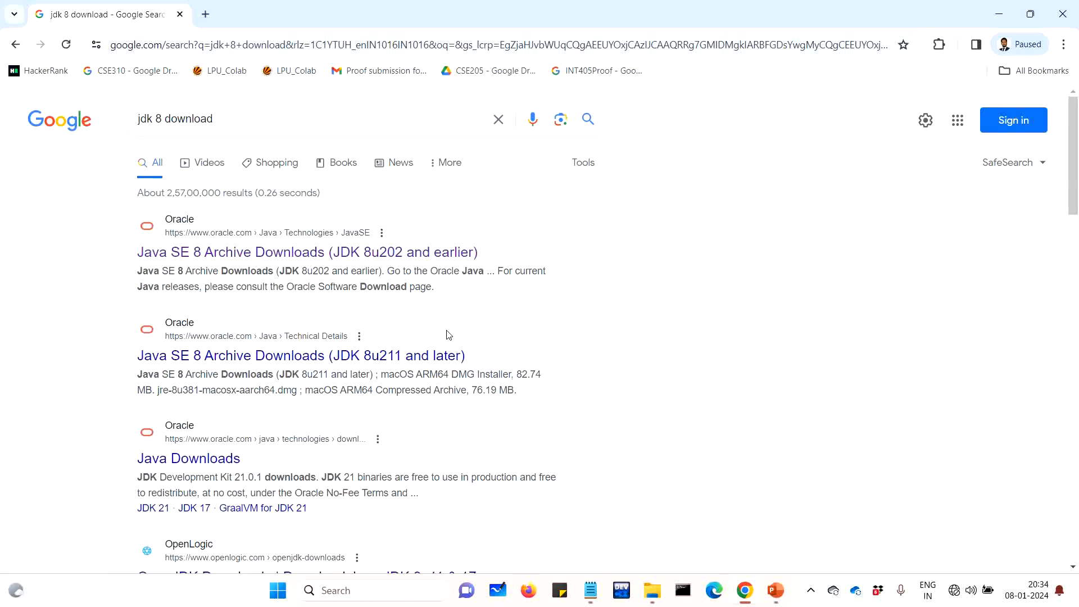
click(227, 257)
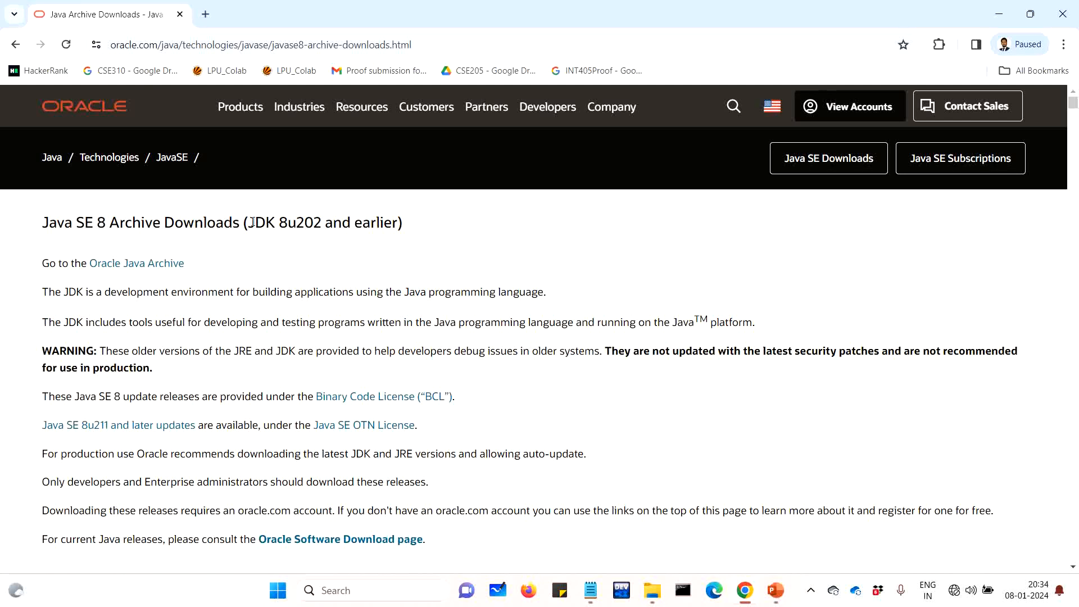
Highlight JDK 8u202 in the heading, then scroll the 8u202 download table down to its Windows installers
drag(251, 221, 326, 226)
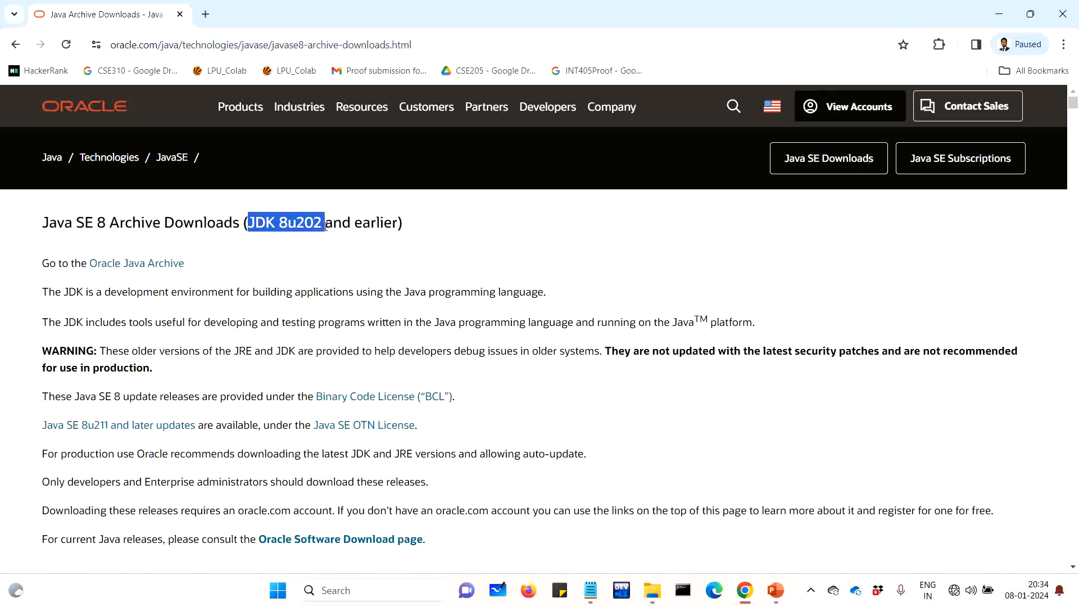
click(367, 269)
scroll(368, 270, down, 3)
scroll(366, 269, down, 2)
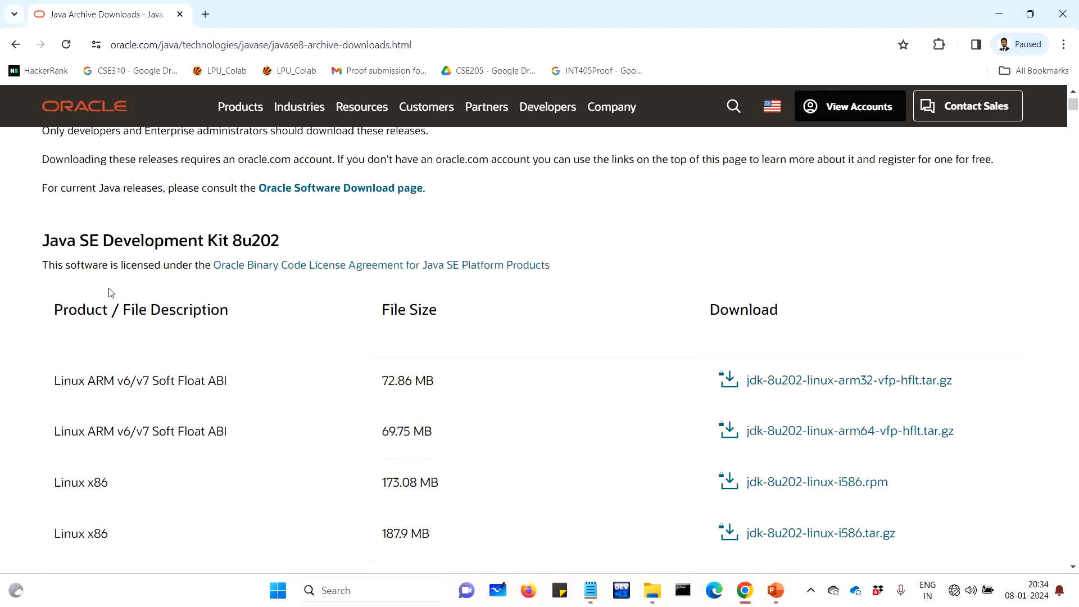
scroll(612, 375, down, 2)
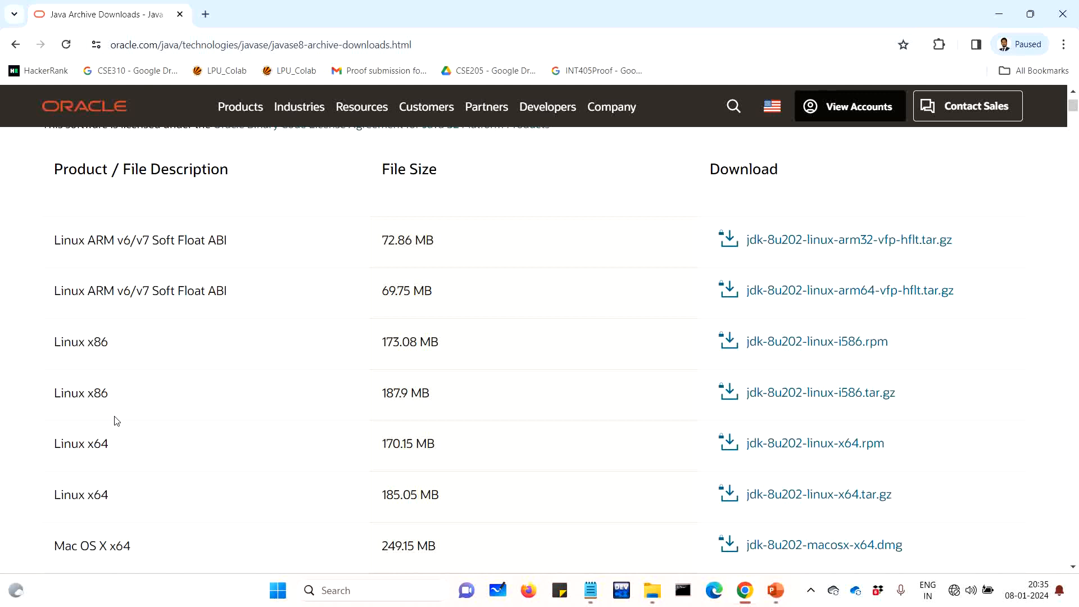
scroll(118, 425, down, 1)
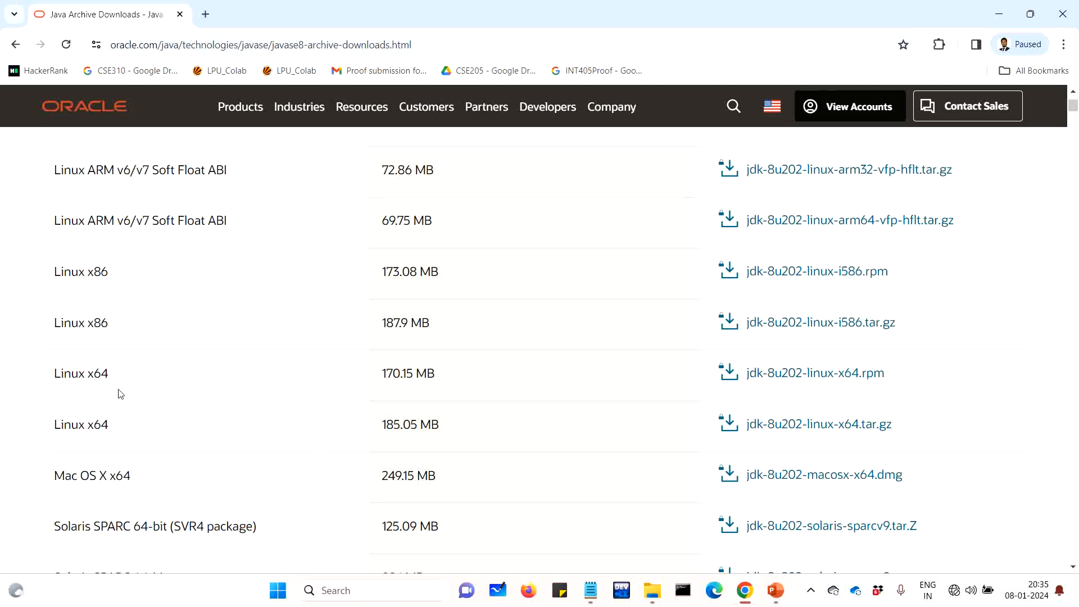
scroll(120, 394, down, 7)
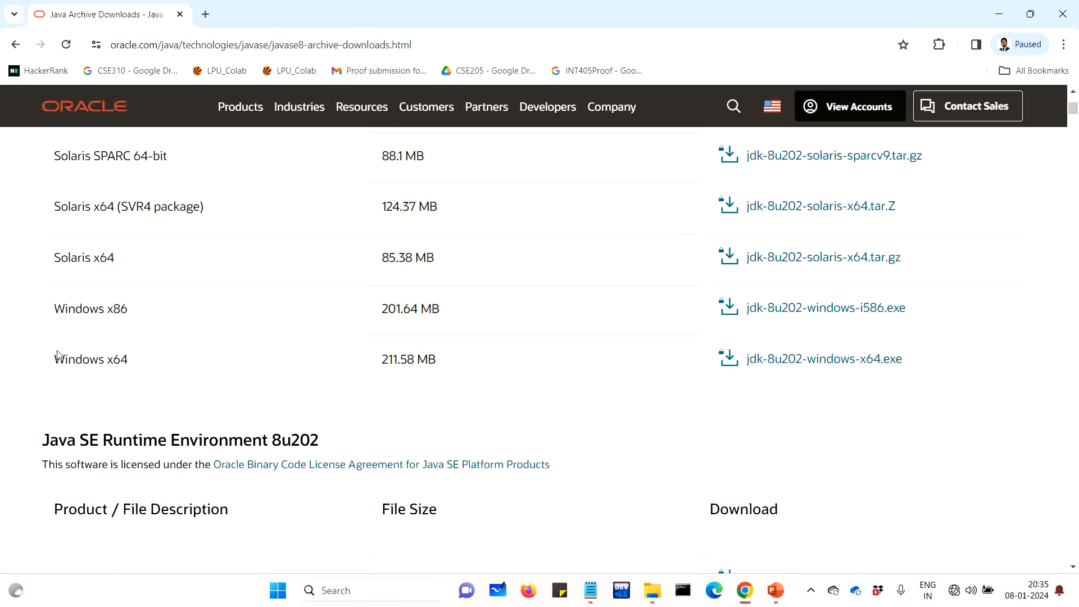
drag(57, 357, 135, 368)
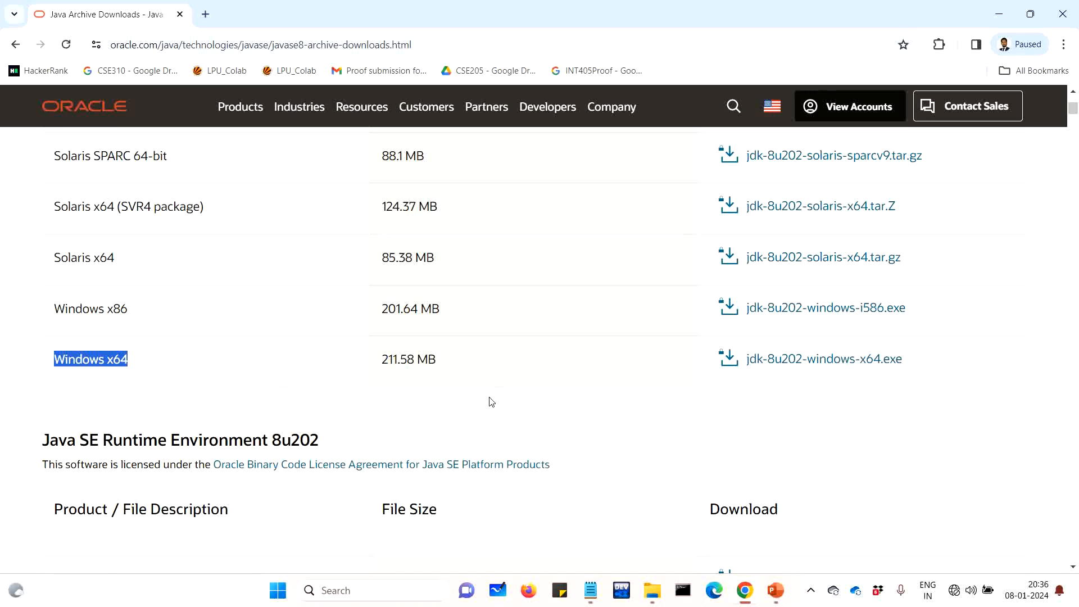
click(154, 392)
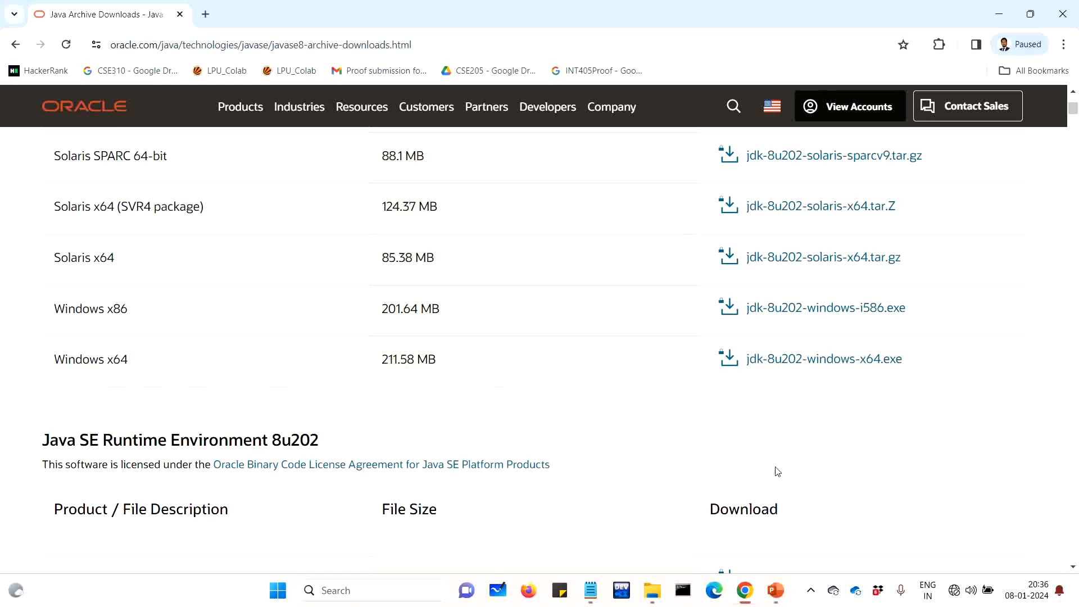
Accept the Oracle Binary Code License Agreement and request the jdk-8u202-windows-x64.exe download
click(816, 357)
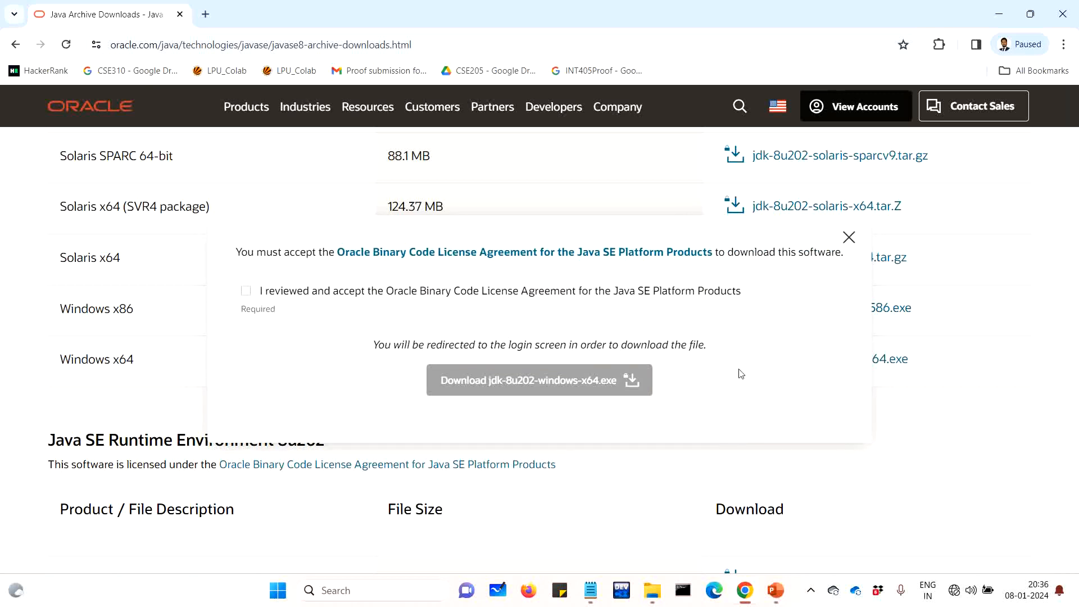
click(246, 291)
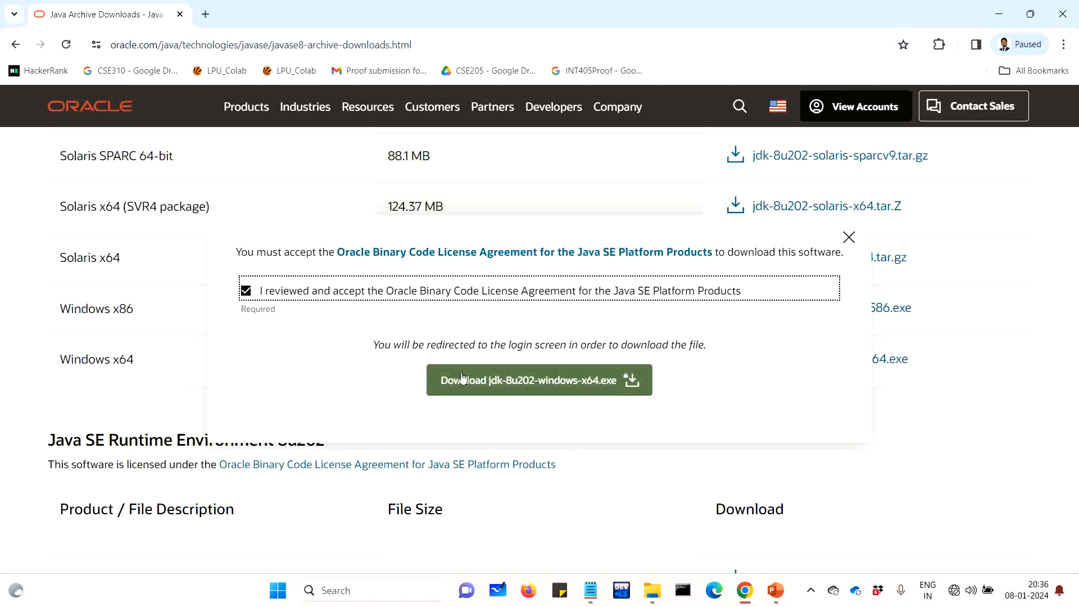
click(525, 382)
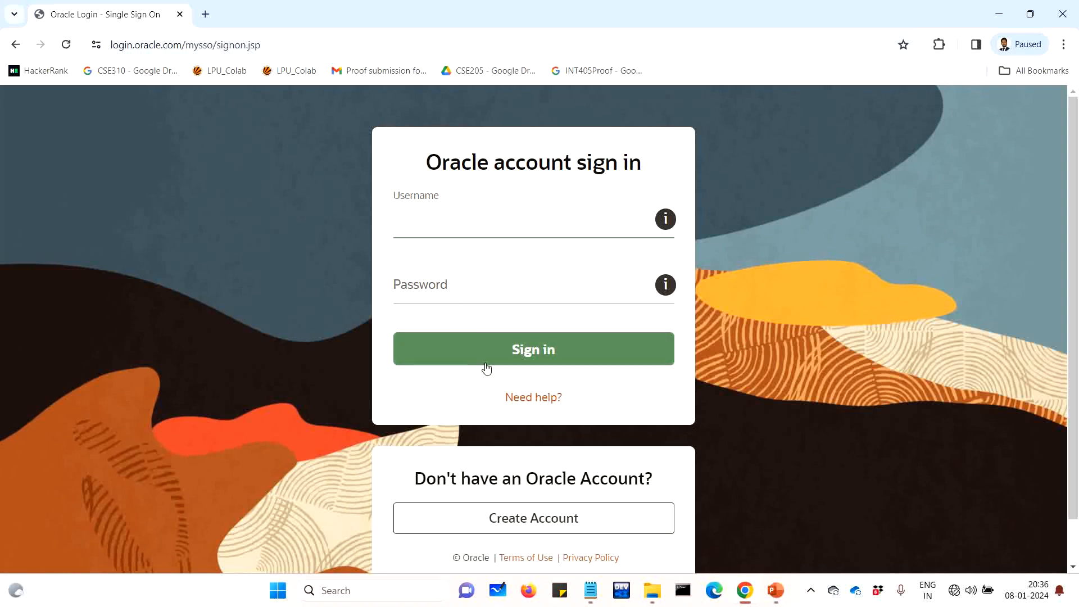
Open Create Account from the Oracle sign-in page and select the new form's Email Address field
scroll(522, 341, down, 1)
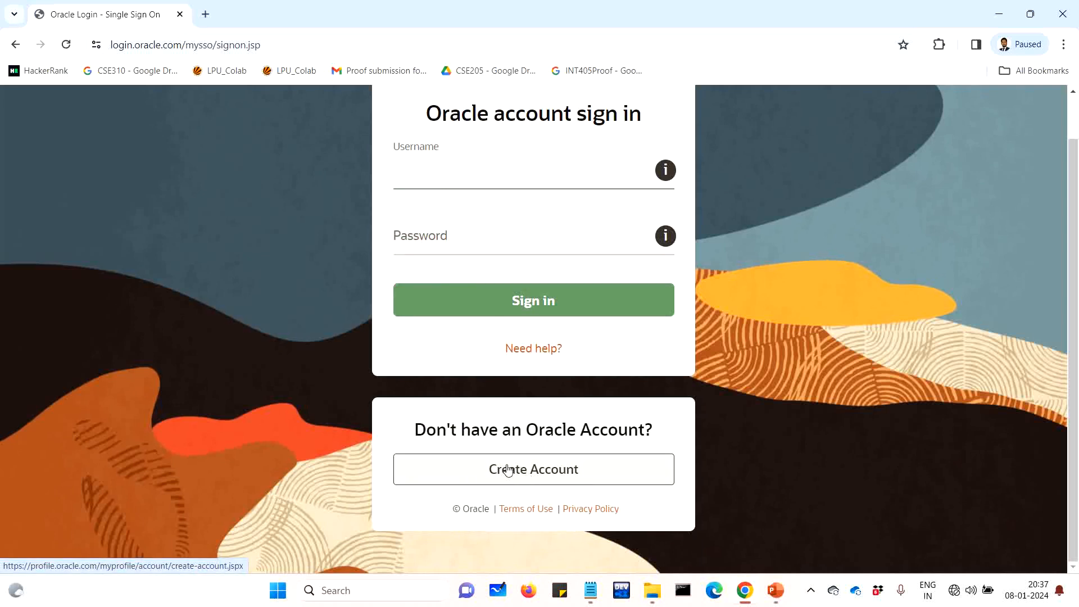
click(545, 474)
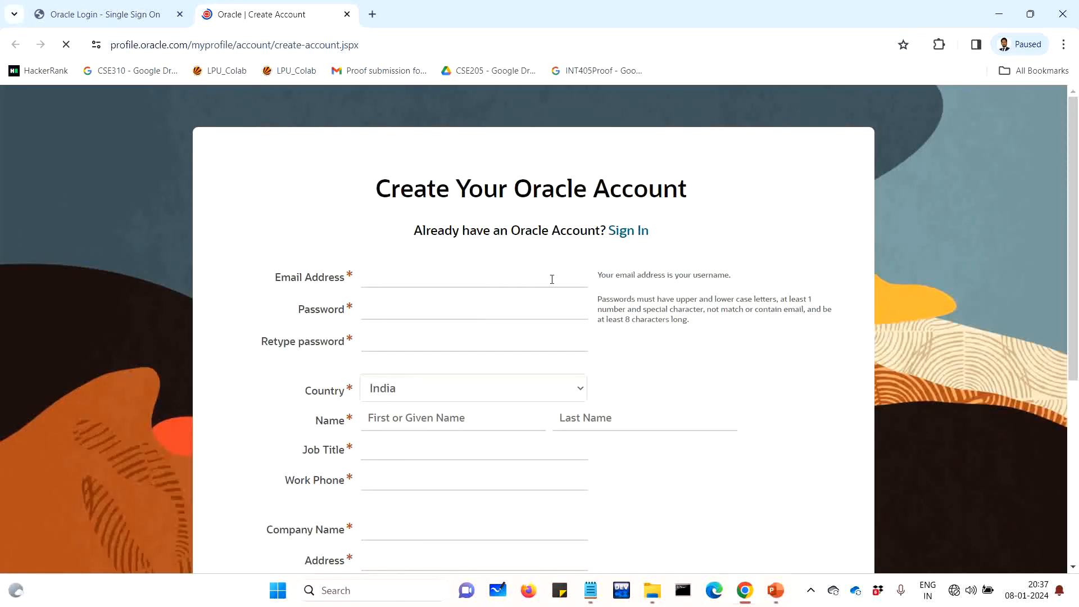
scroll(552, 279, down, 5)
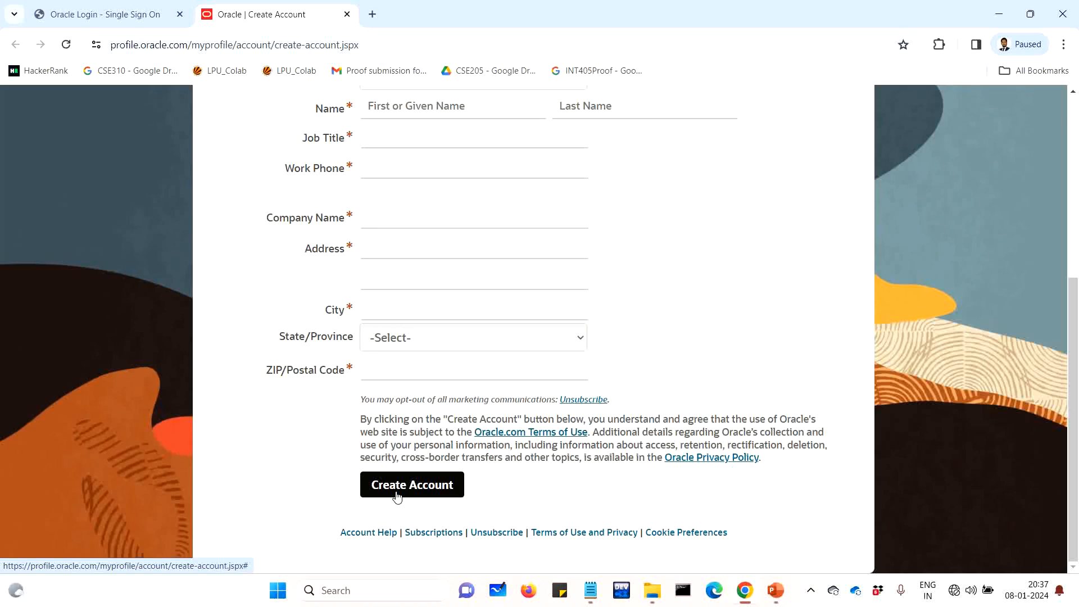
scroll(439, 278, up, 1)
scroll(433, 219, up, 3)
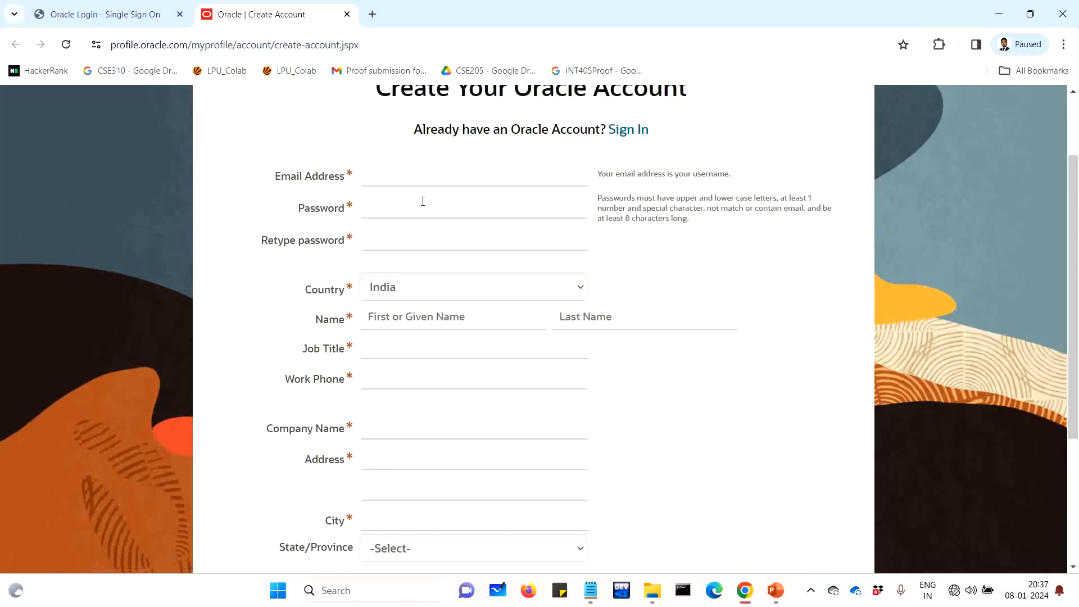
click(405, 177)
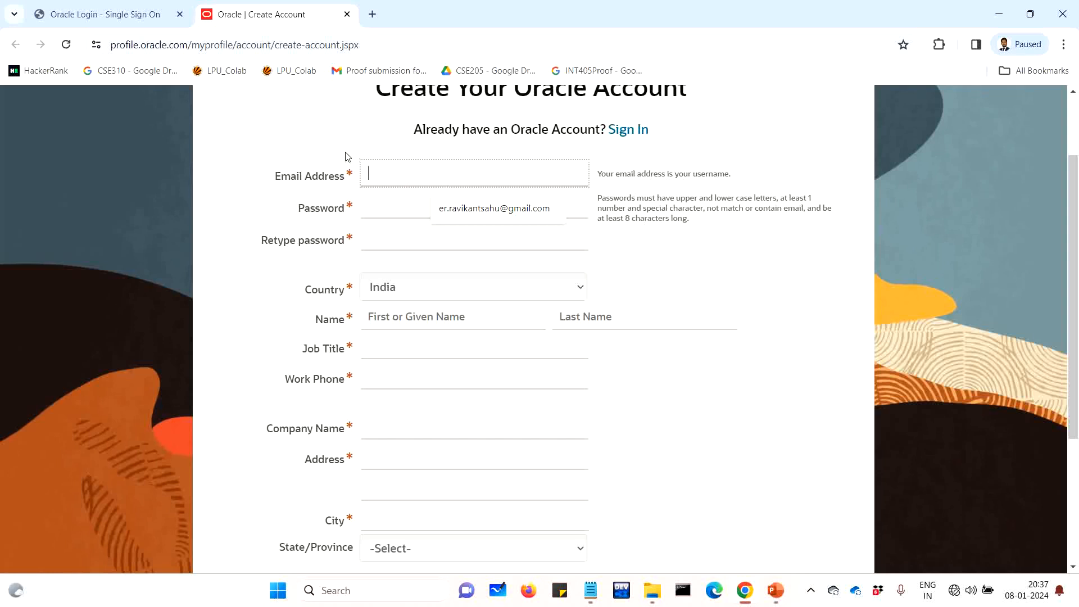
Back on the Oracle sign-in tab, sign in with the account username and password
click(105, 14)
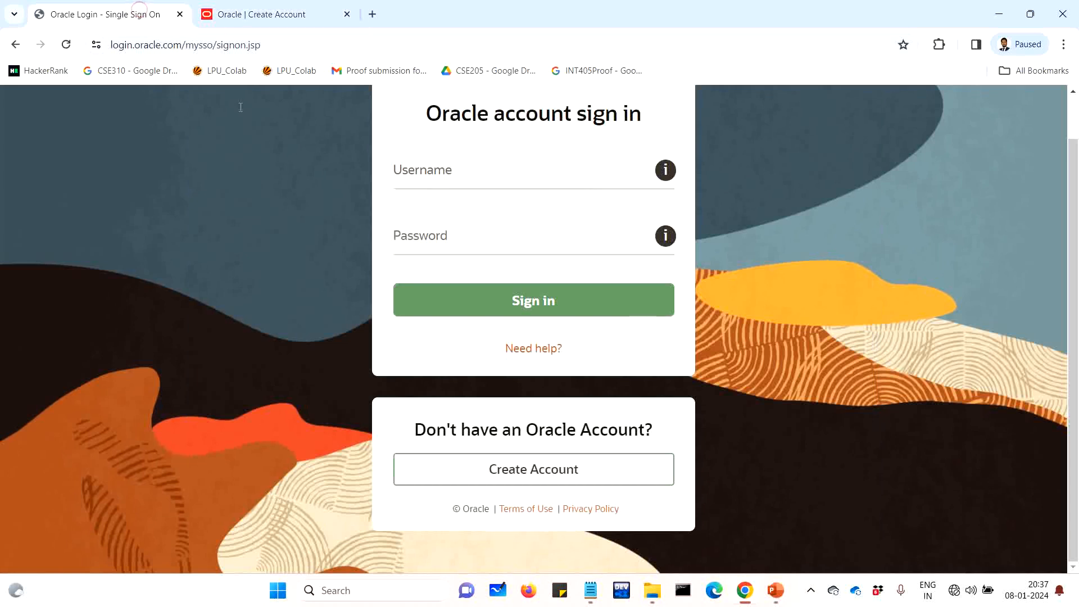
click(433, 172)
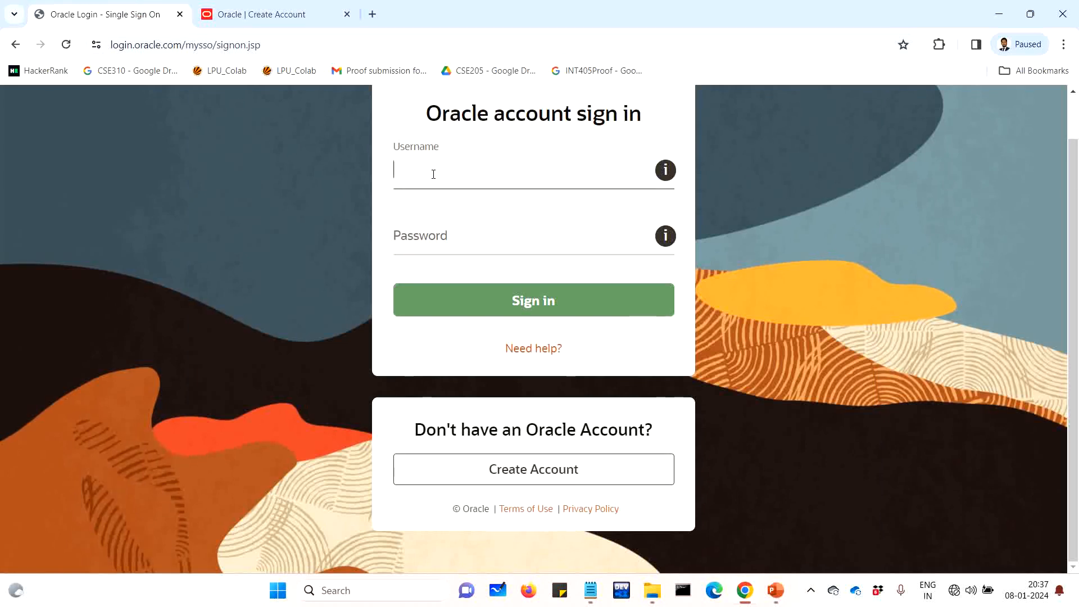
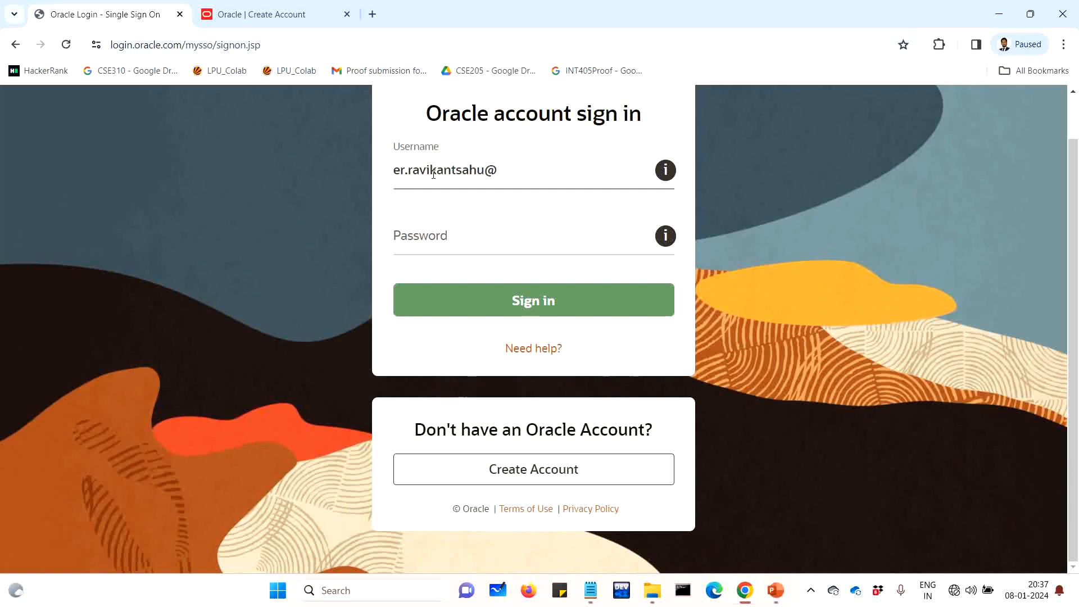
click(400, 242)
text(•)
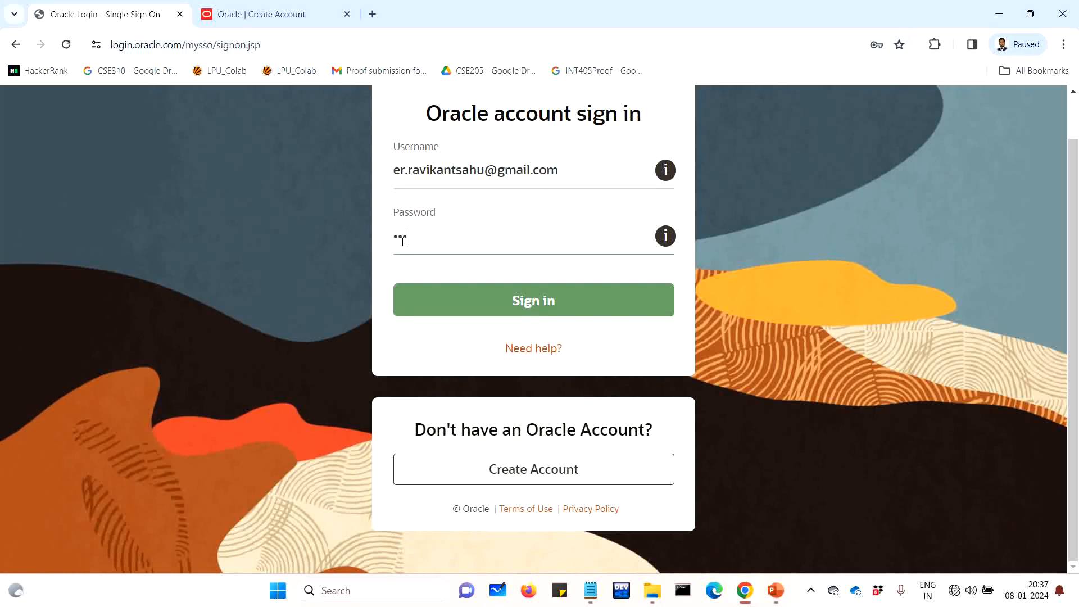
text(•••••••)
click(483, 297)
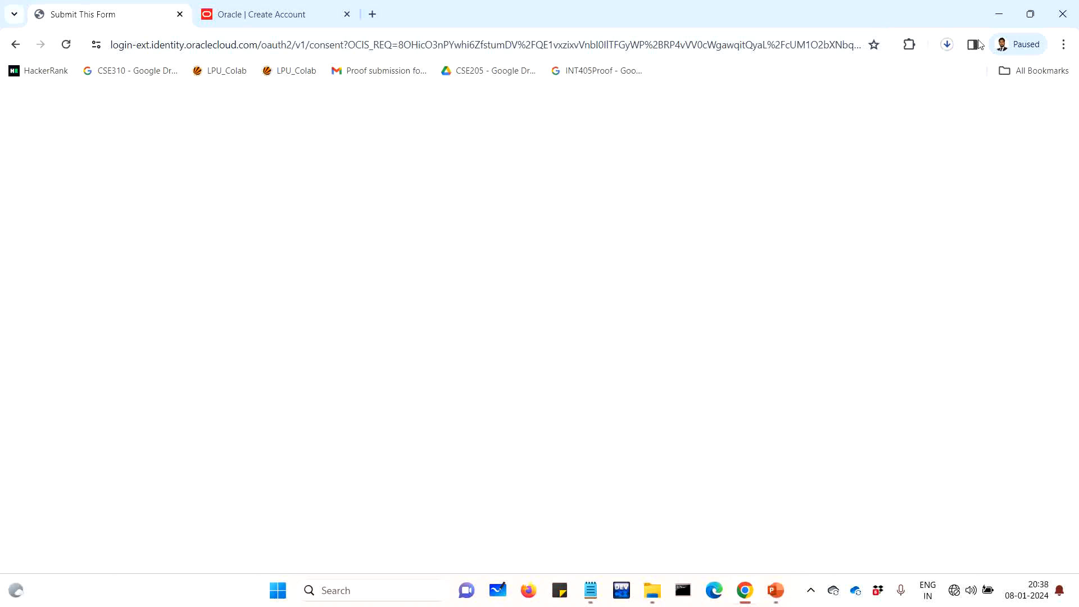
Check the JDK installer's download progress in Chrome, then switch to the Youtube folder in File Explorer
click(949, 44)
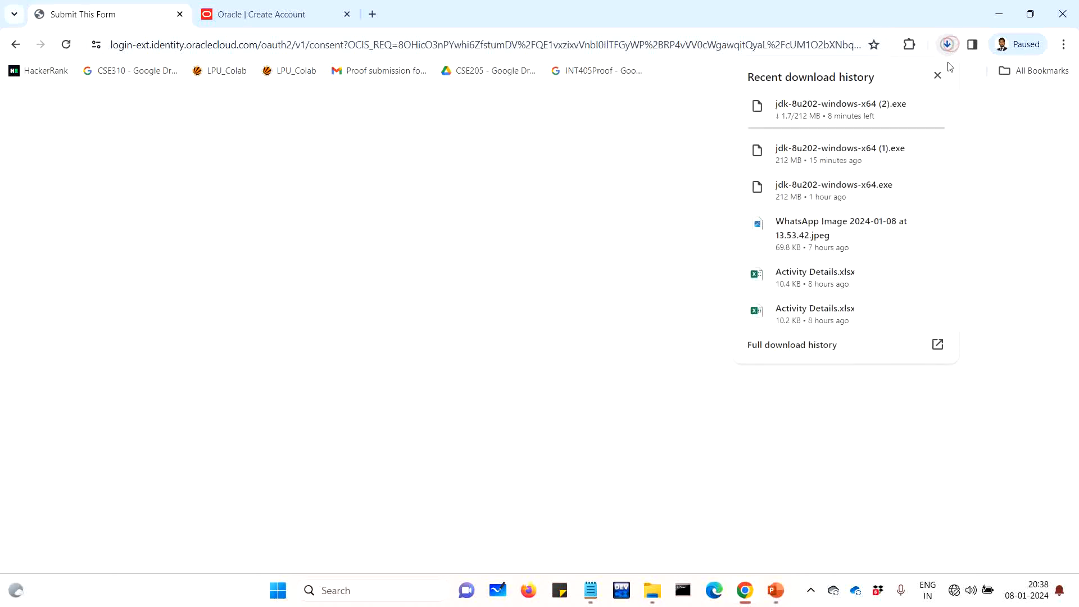
click(938, 76)
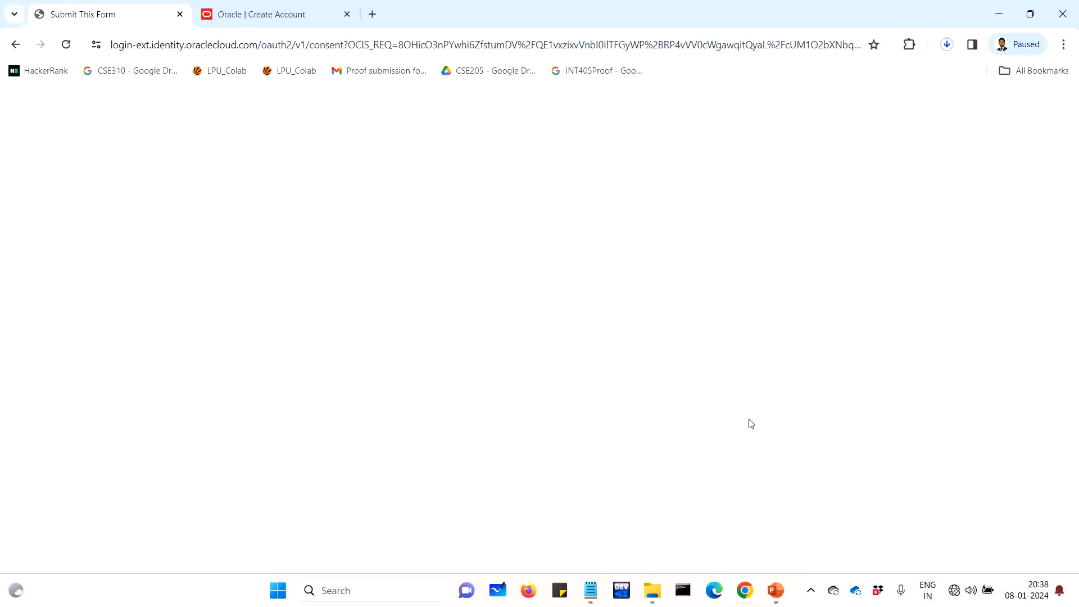
click(653, 590)
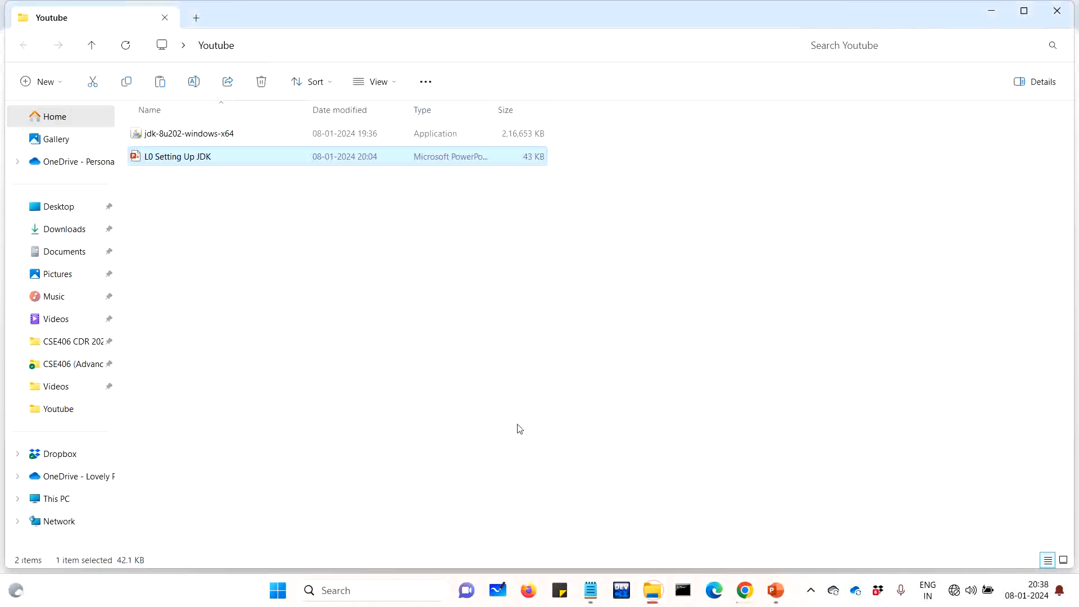
Show the Youtube folder as extra large icons and launch jdk-8u202-windows-x64, allowing it through UAC
click(342, 279)
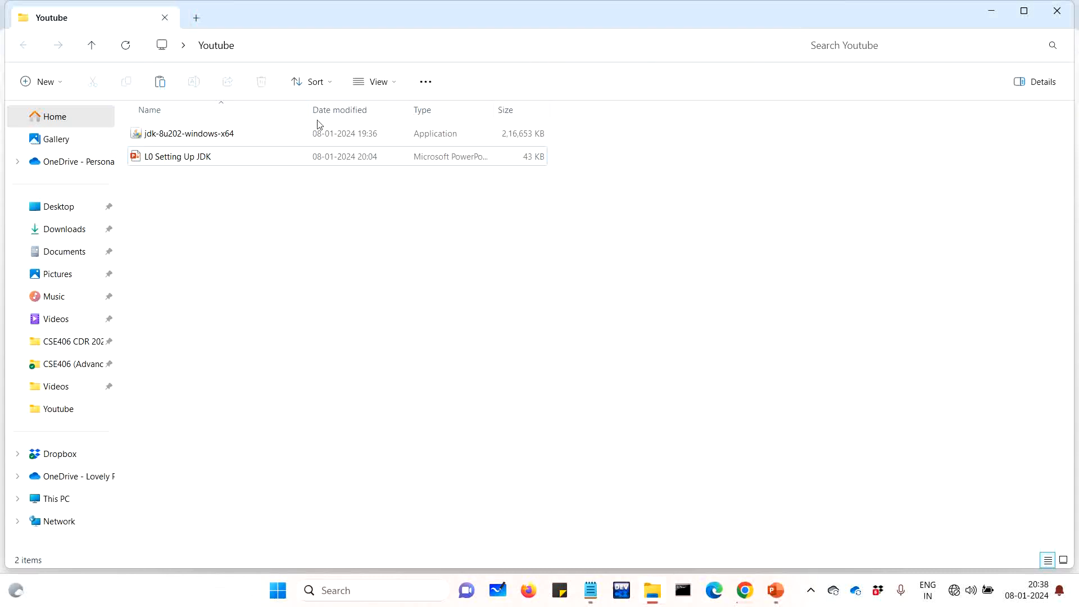
mouse_move(211, 133)
right_click(814, 207)
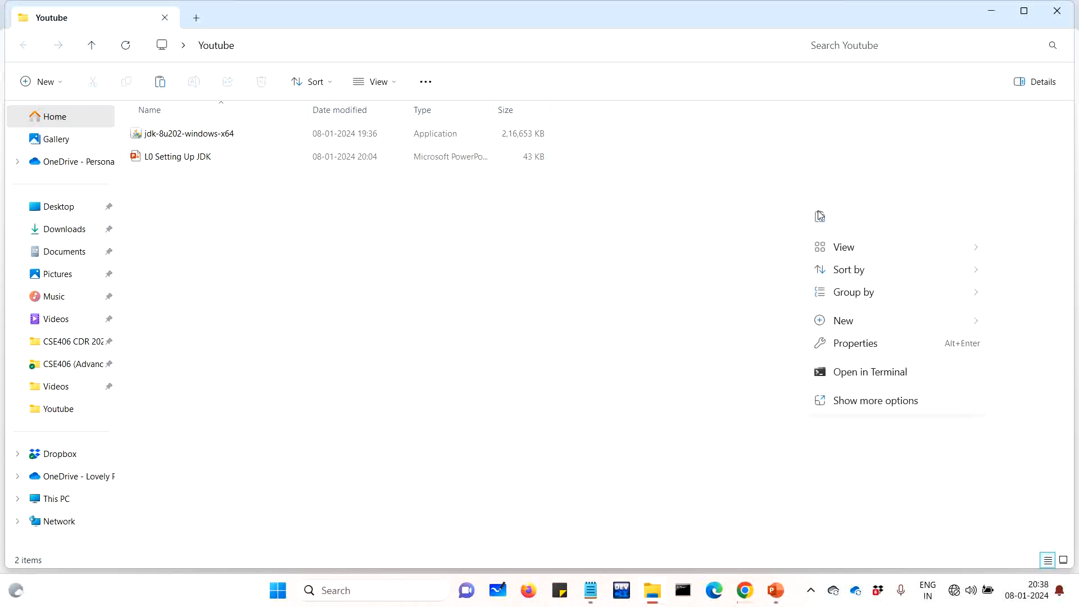
mouse_move(843, 246)
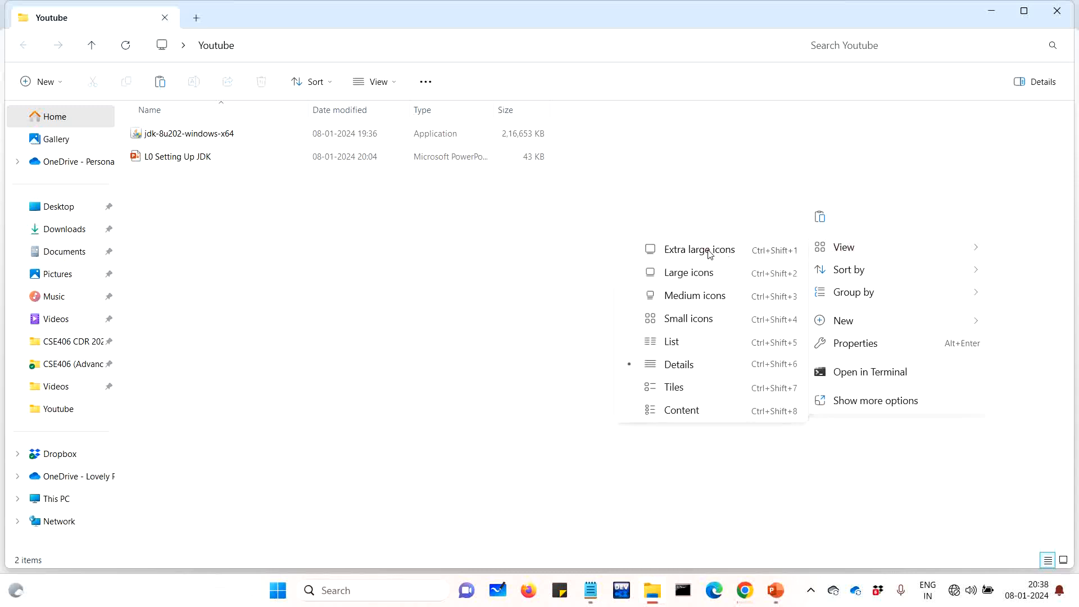
click(711, 249)
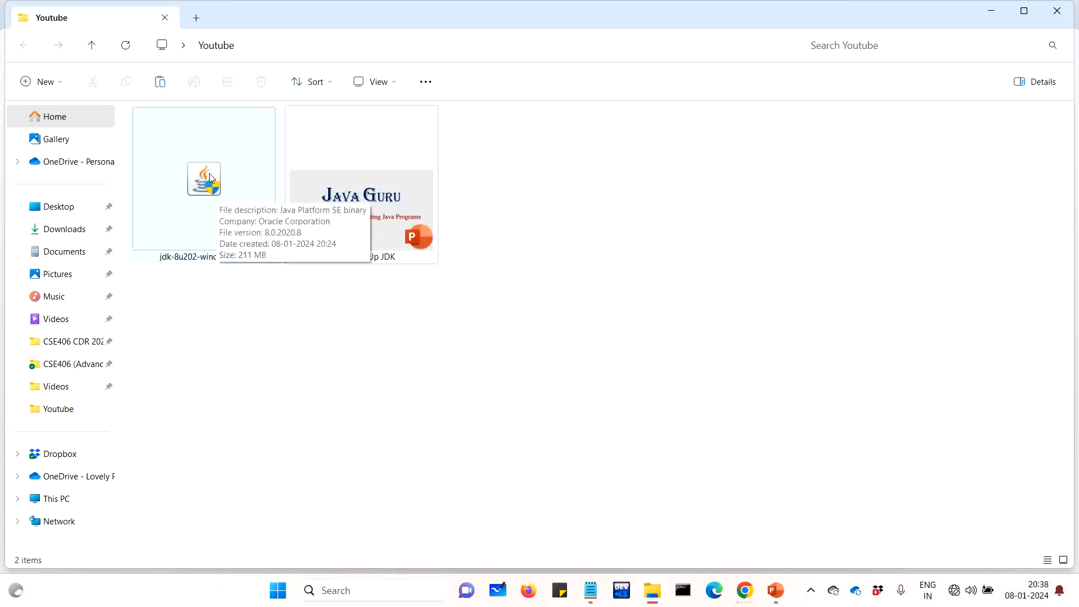
click(210, 177)
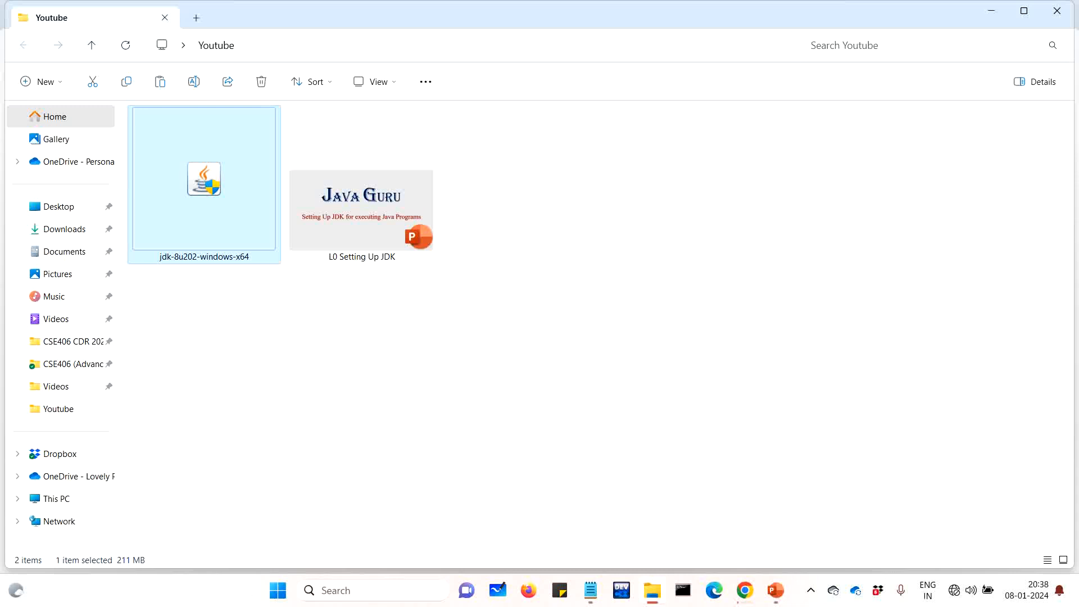
click(475, 419)
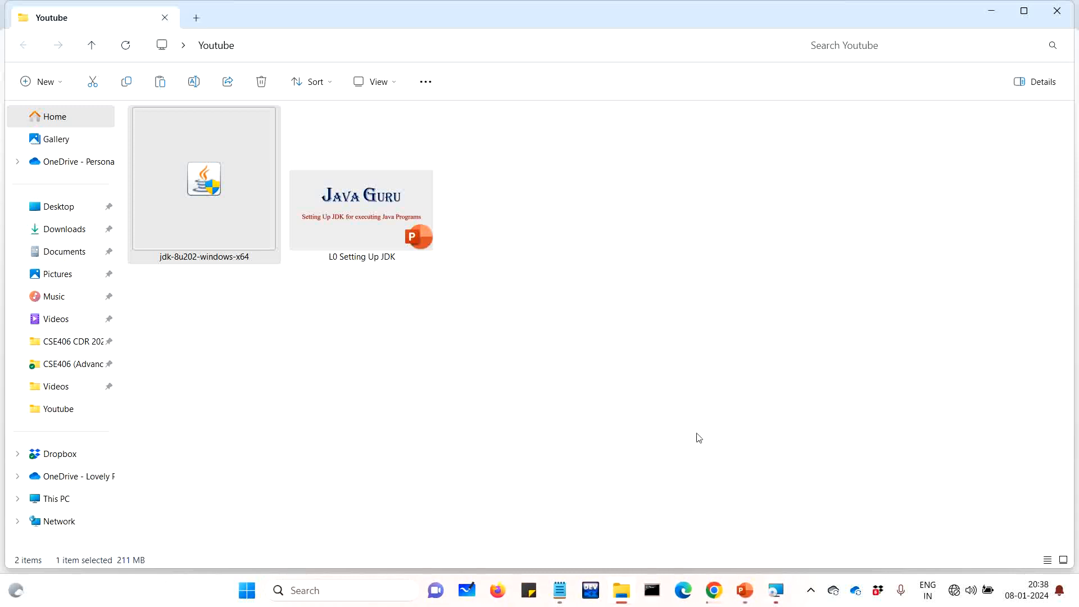
Bring the JDK installer prompt forward and confirm reinstalling JDK 8 Update 202
click(775, 591)
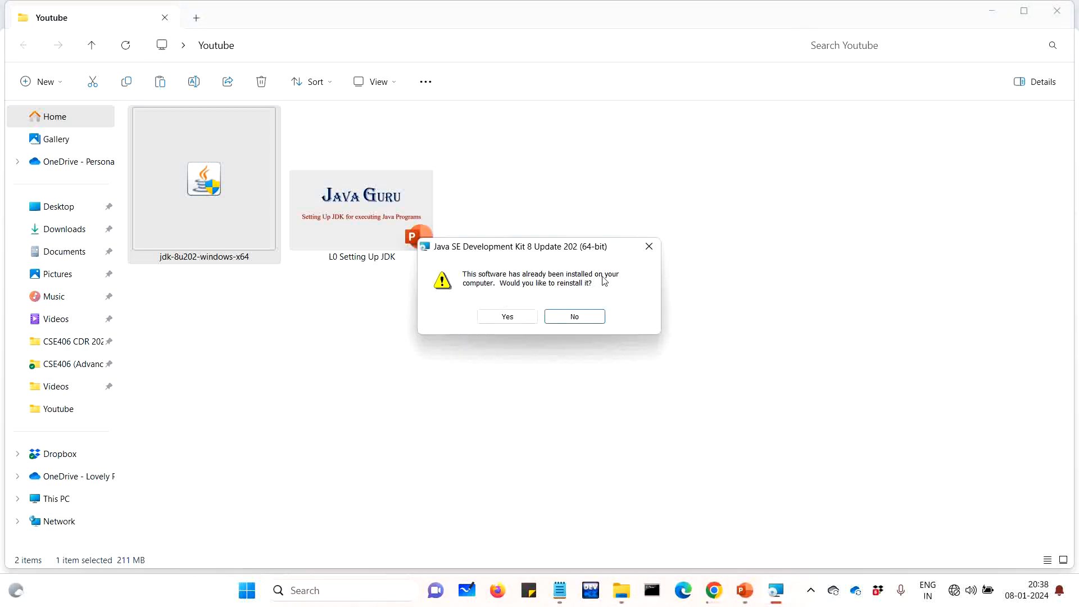
click(529, 318)
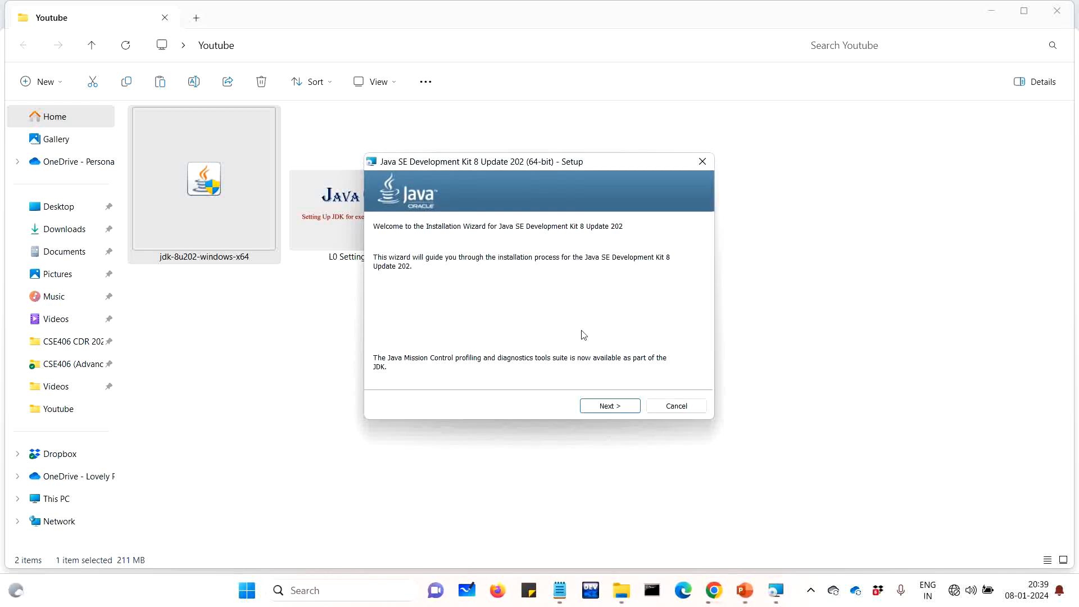
Install JDK 8 Update 202 with default features into C:\Program Files\Java\jdk1.8.0_202, then close the installer
click(626, 407)
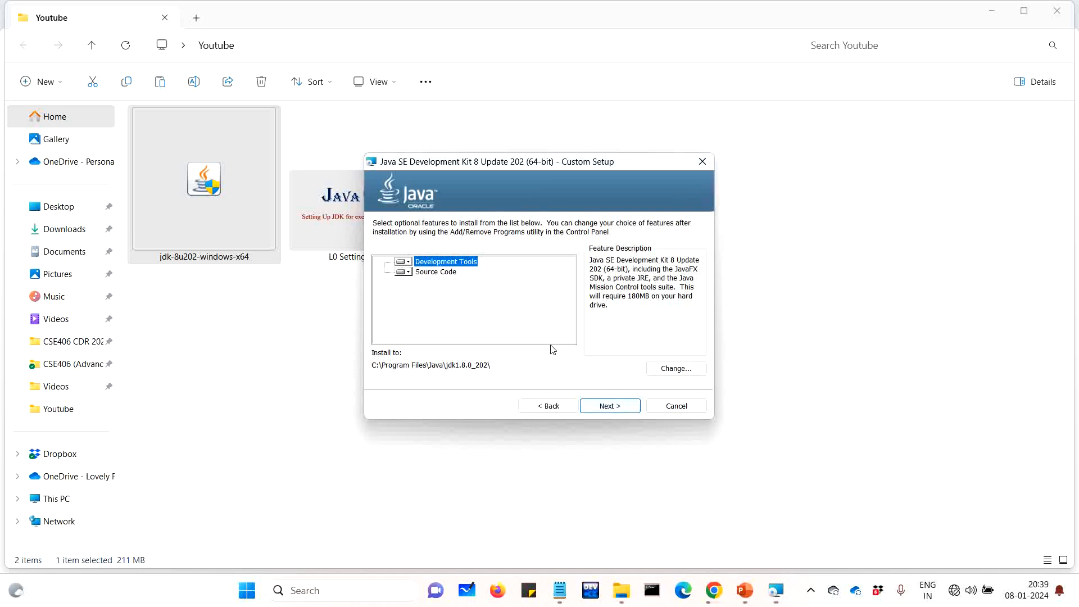
click(622, 412)
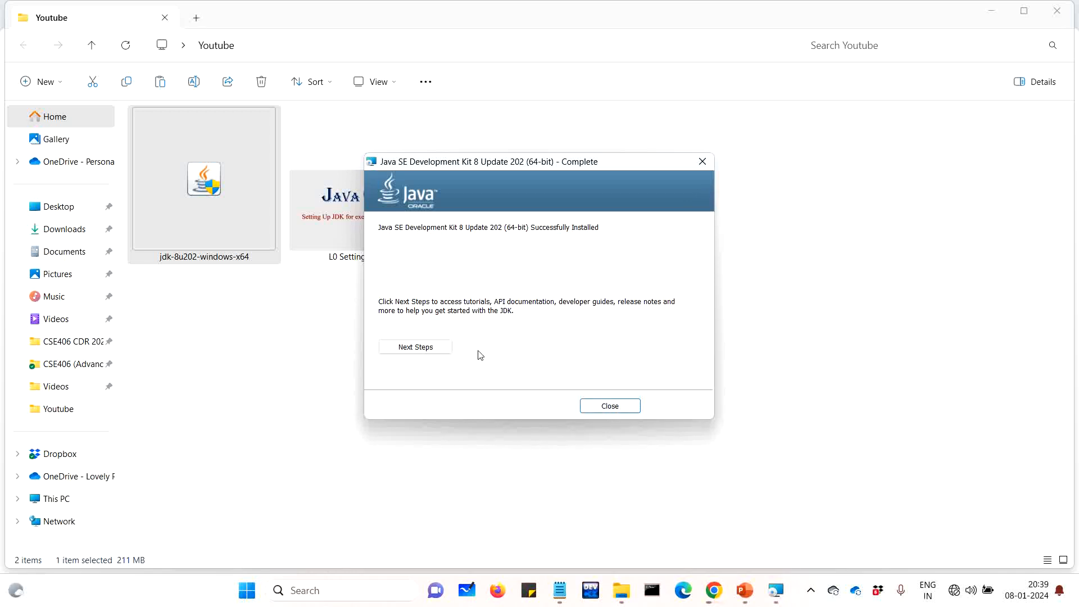
click(610, 410)
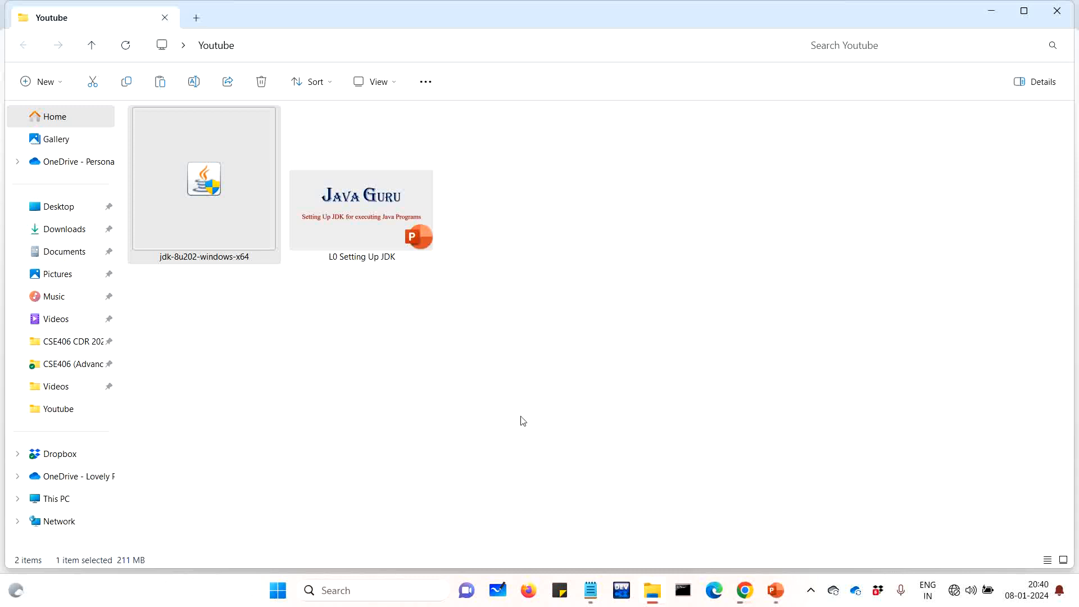
Open the Windows (C:) drive from This PC and show its folders as extra large icons
click(75, 499)
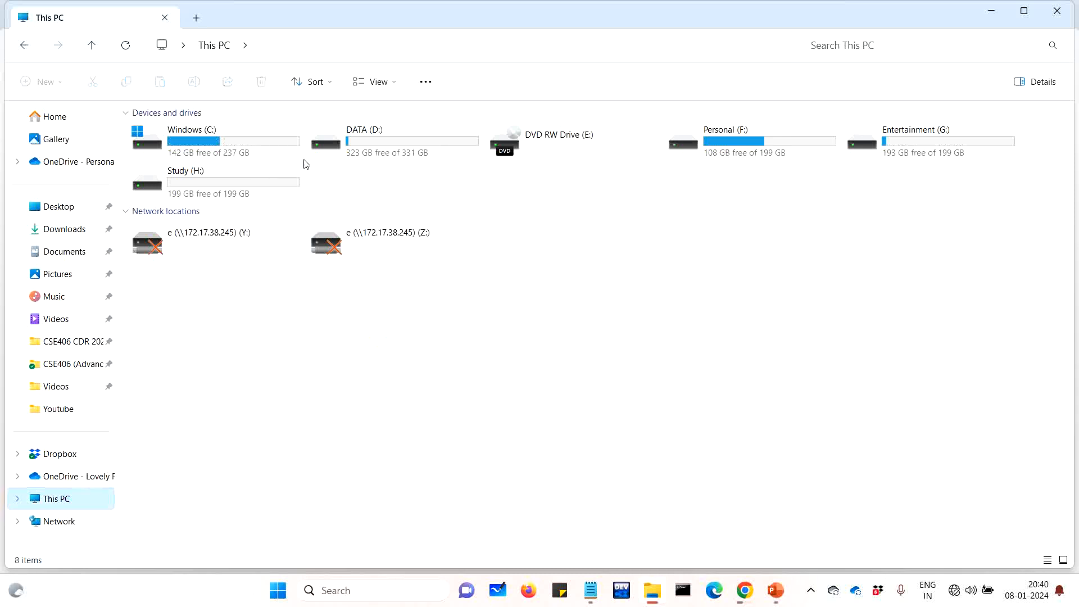
double_click(282, 149)
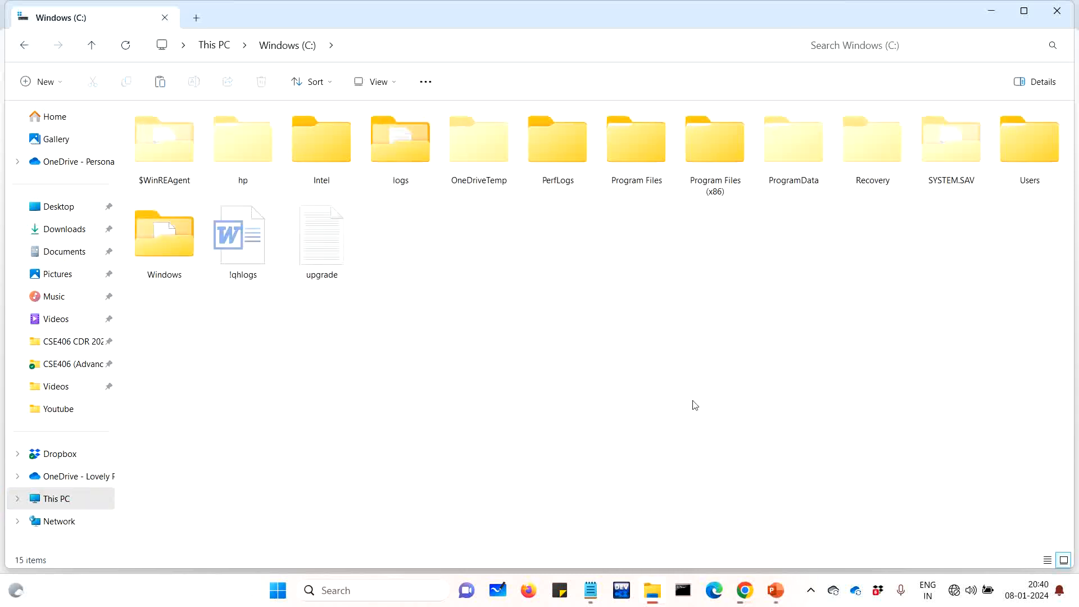
right_click(940, 288)
click(840, 332)
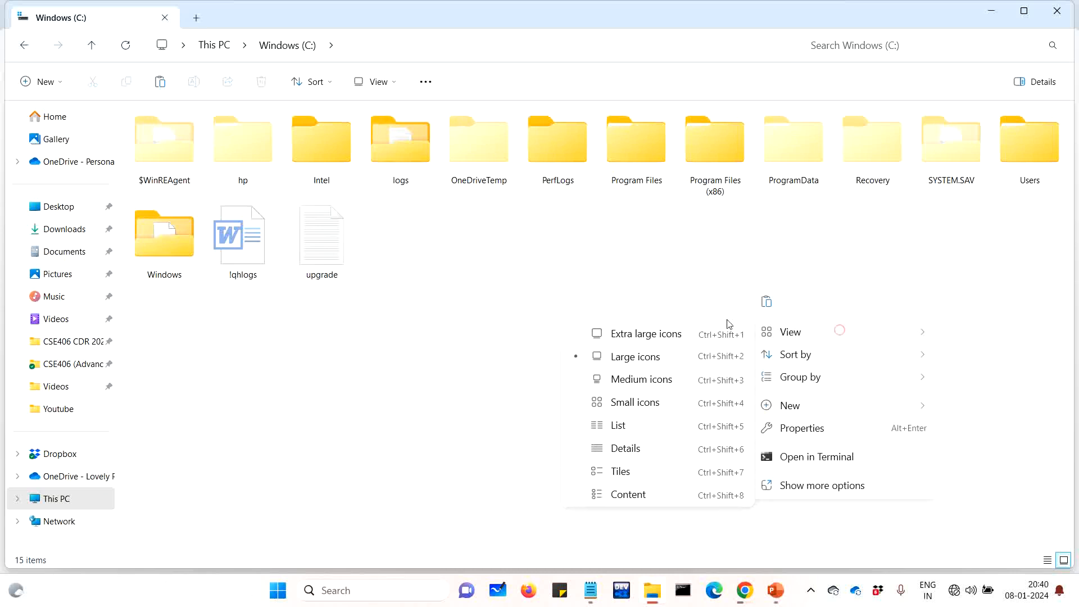
click(672, 333)
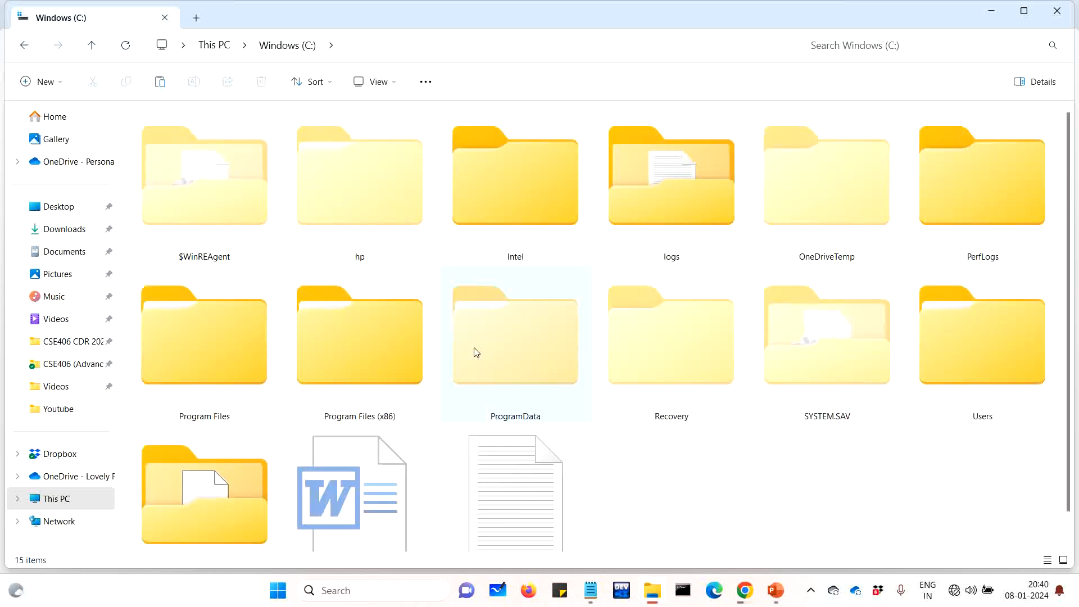
Open Program Files, then the Java folder with its jdk and jre version folders
double_click(232, 347)
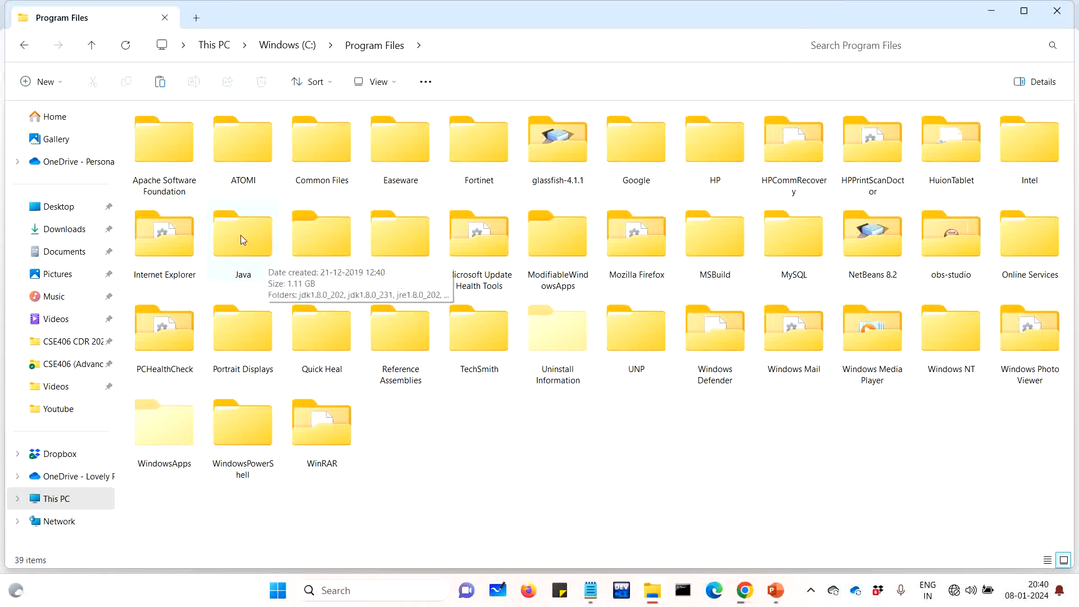
double_click(244, 244)
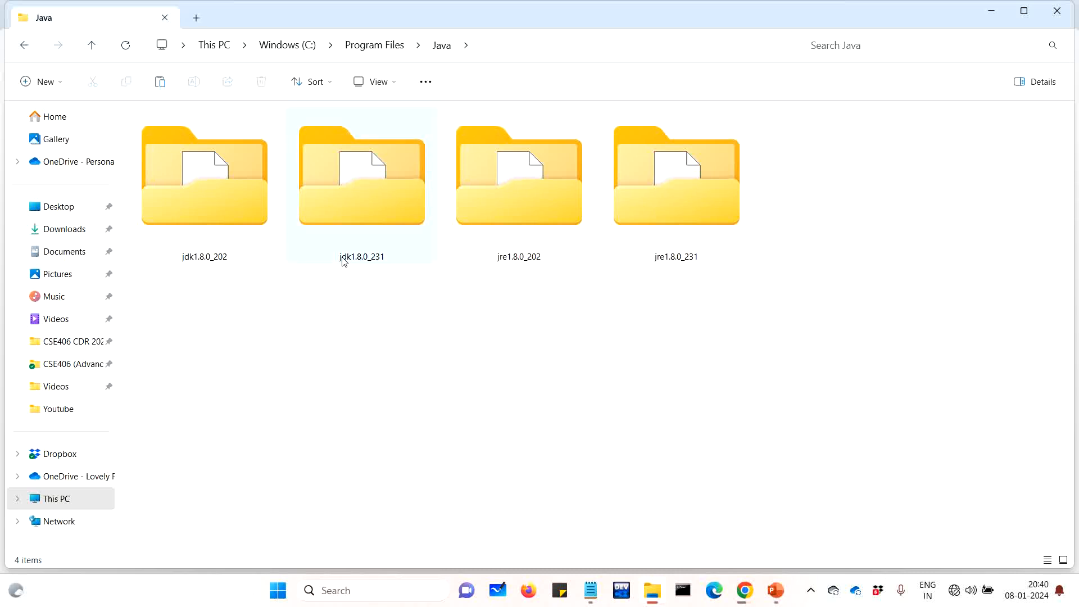
Bring up the MyProgram code in Notepad and highlight its class line and println statement
mouse_move(377, 265)
mouse_move(192, 258)
mouse_move(746, 587)
click(590, 590)
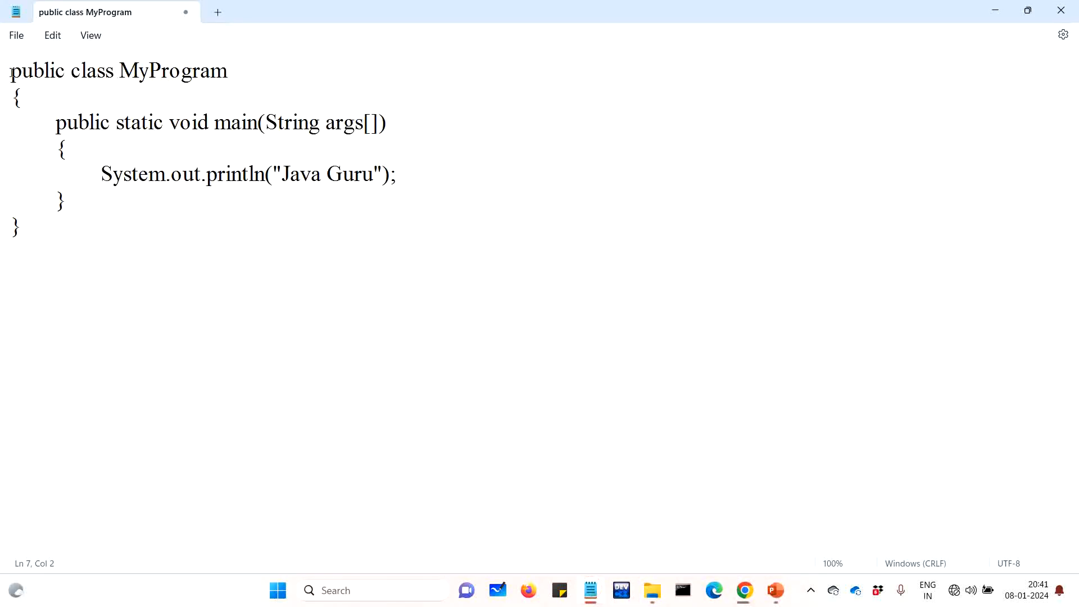
triple_click(11, 73)
click(183, 80)
drag(97, 175, 374, 193)
click(421, 180)
Save the code as MyProgram.java in the Desktop's Youtube folder
key(ctrl+s)
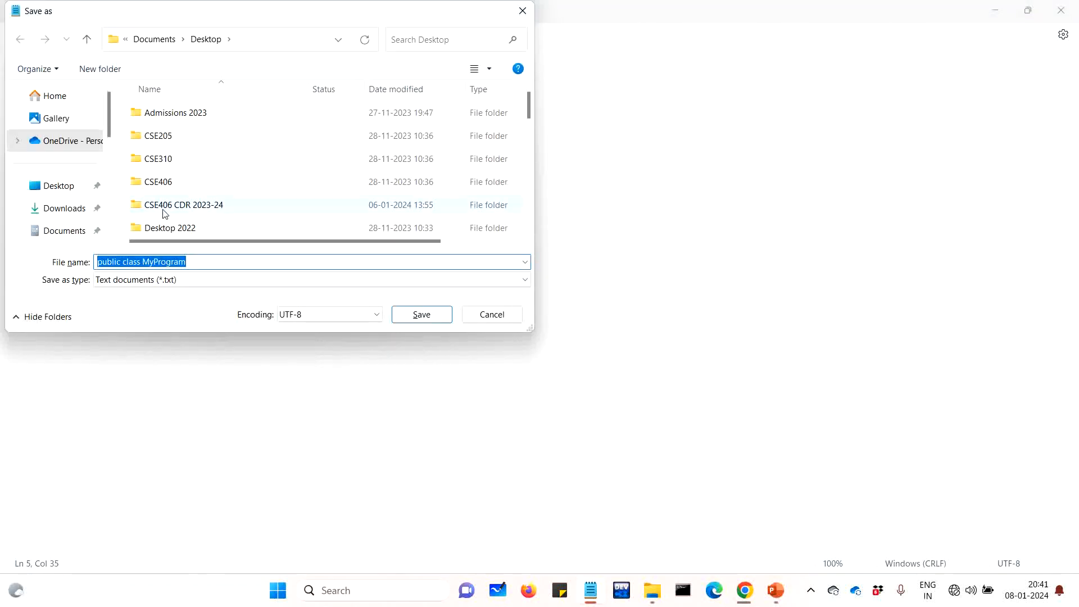
click(165, 187)
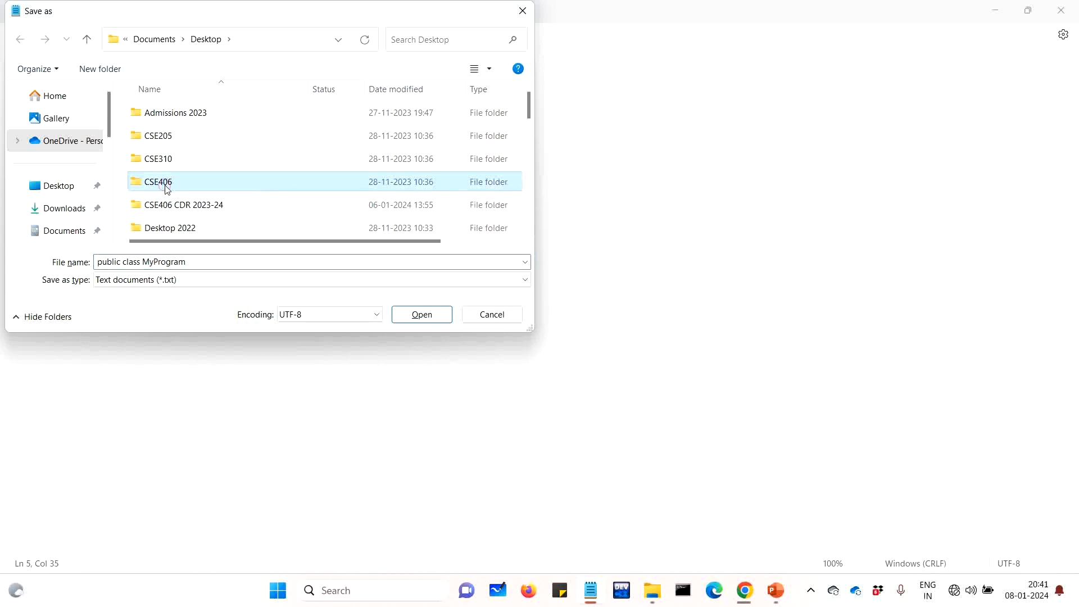
key(y)
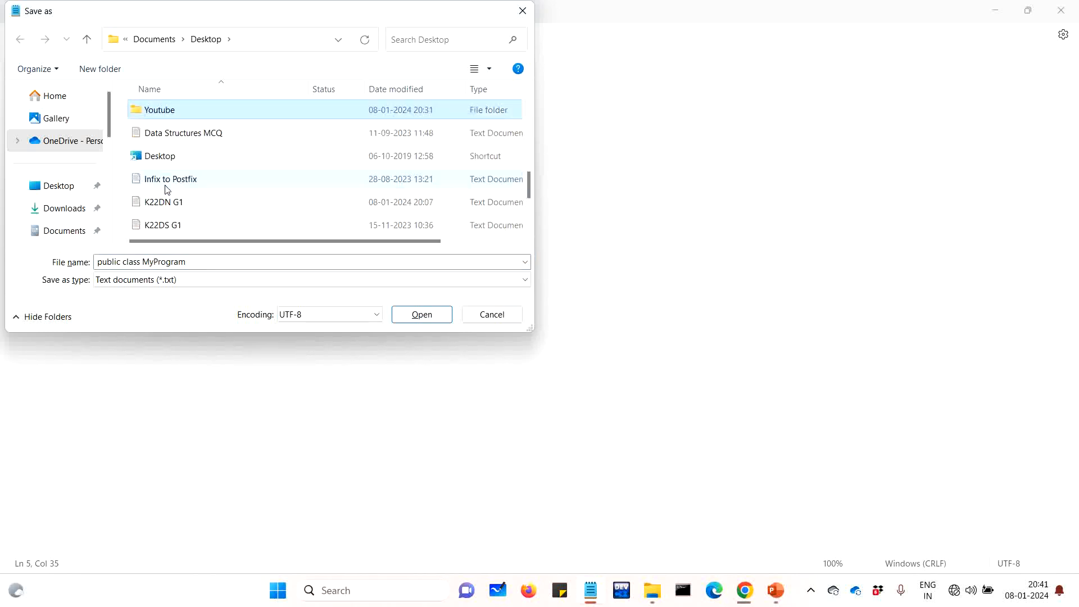
key(Return)
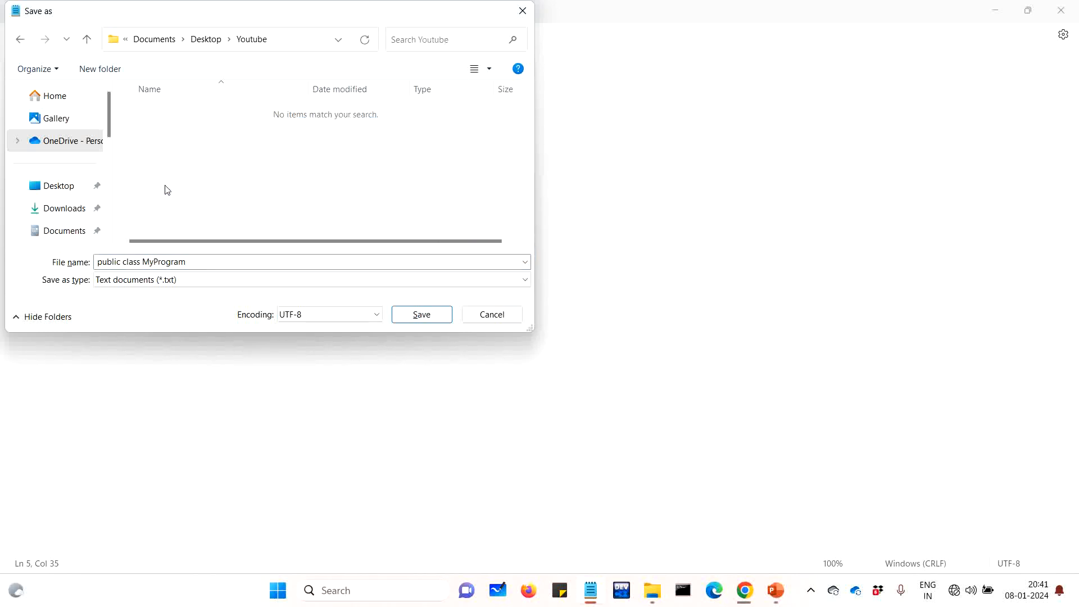
click(207, 264)
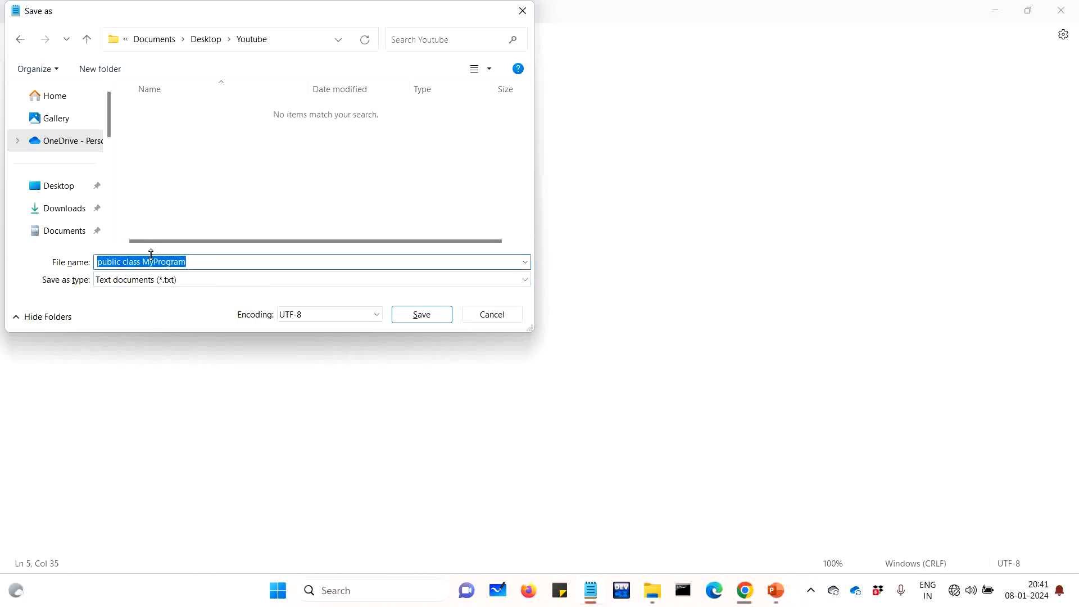
click(144, 262)
key(BackSpace)
key(BackSpace)
key(BackSpace)
key(BackSpace)
key(BackSpace)
key(BackSpace)
key(BackSpace)
key(BackSpace)
key(BackSpace)
key(BackSpace)
key(BackSpace)
key(BackSpace)
key(BackSpace)
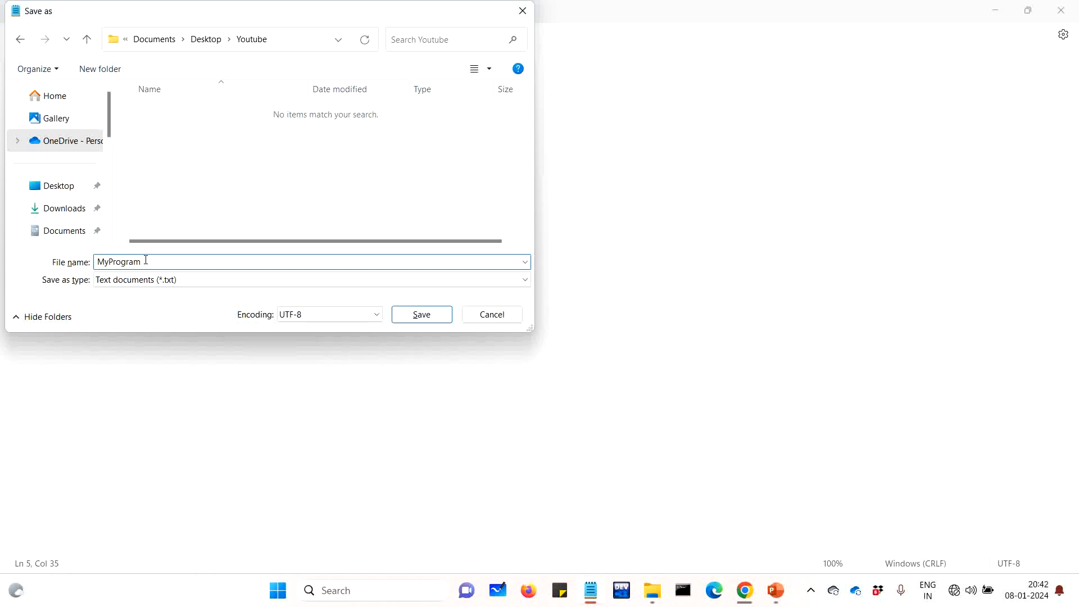
text(java)
click(422, 314)
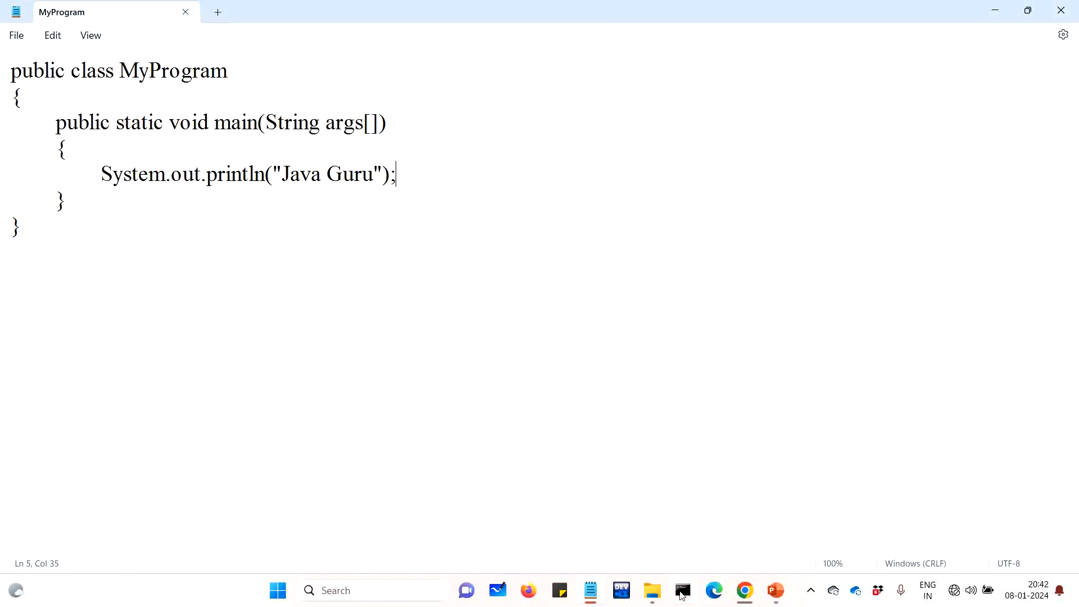
Open a Command Prompt window, minimize it, then restore it from the taskbar
click(682, 594)
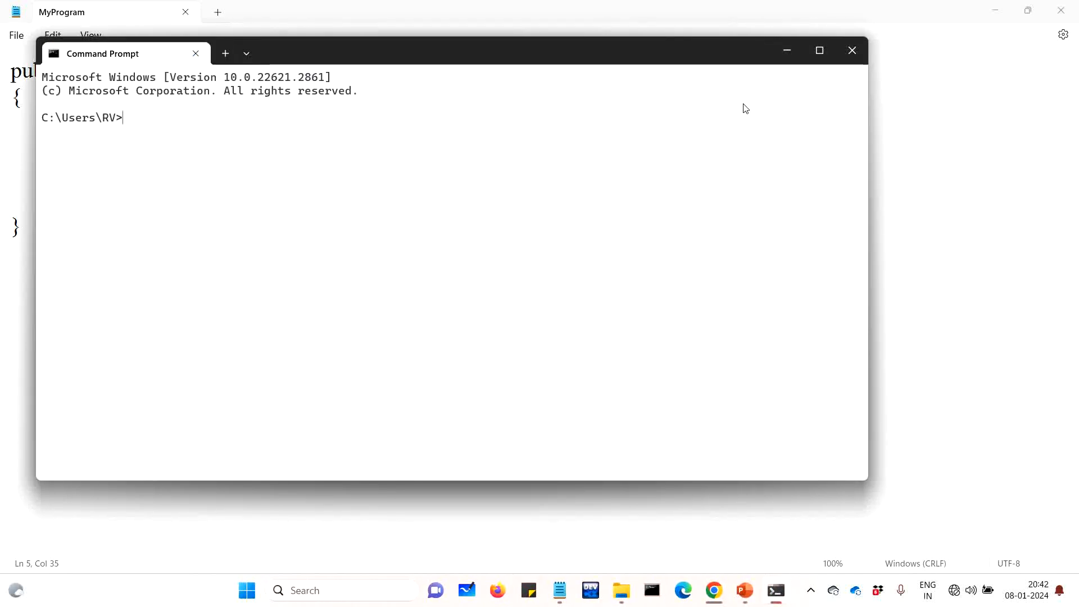
click(788, 51)
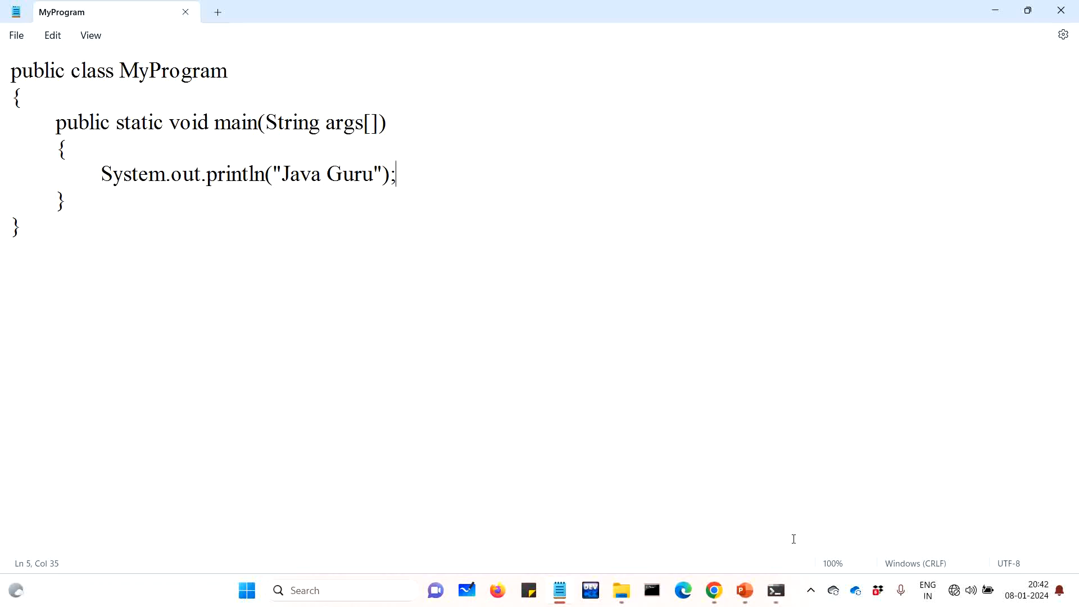
click(782, 589)
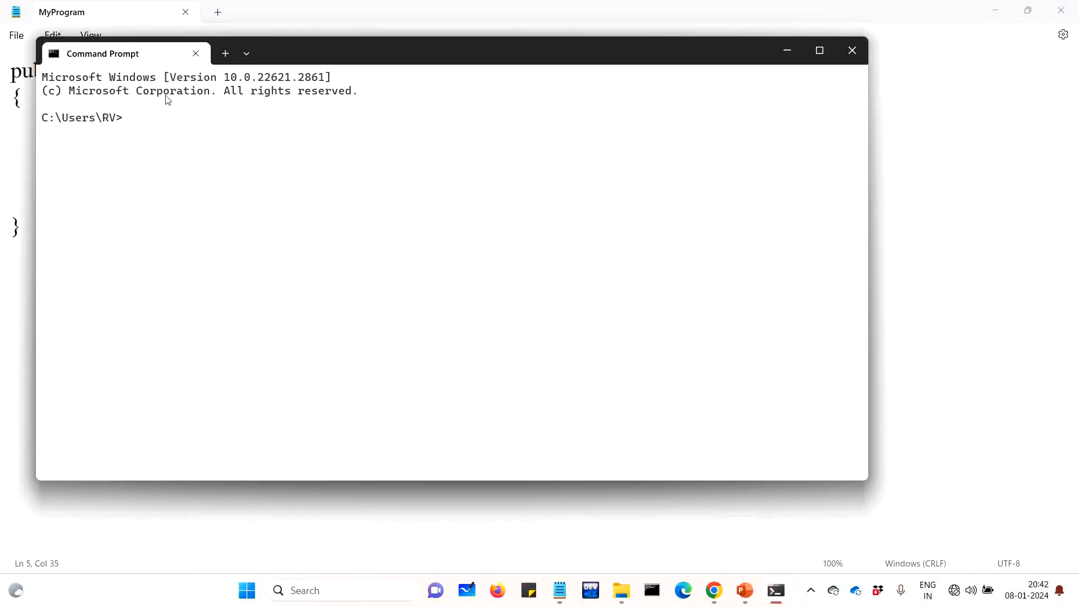
Narrow the Command Prompt and move it beside Notepad, then bring MyProgram forward
drag(335, 48, 542, 131)
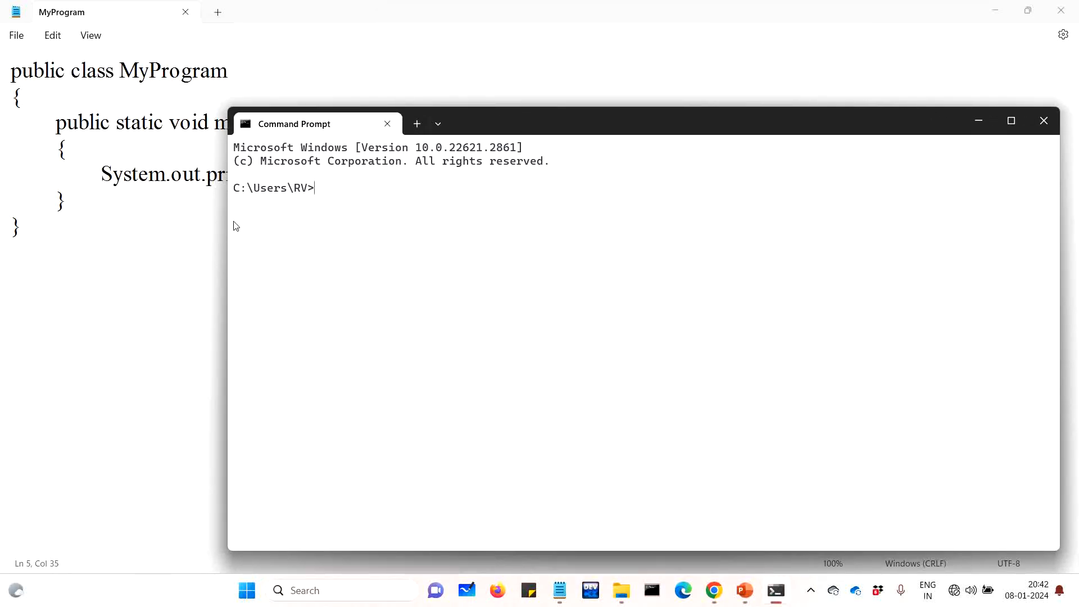
drag(228, 217, 314, 217)
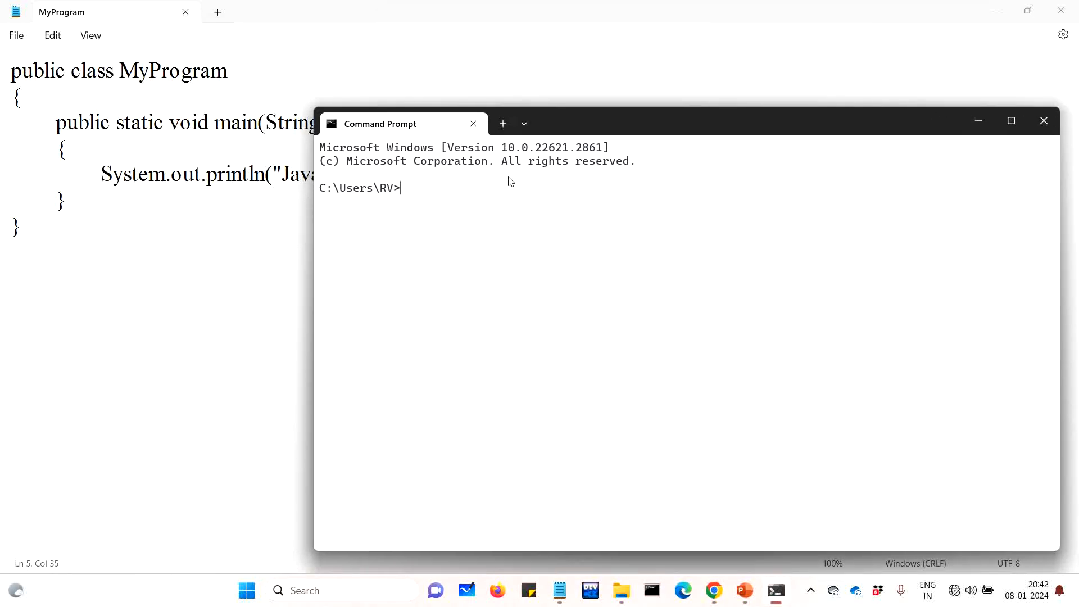
drag(634, 114, 648, 101)
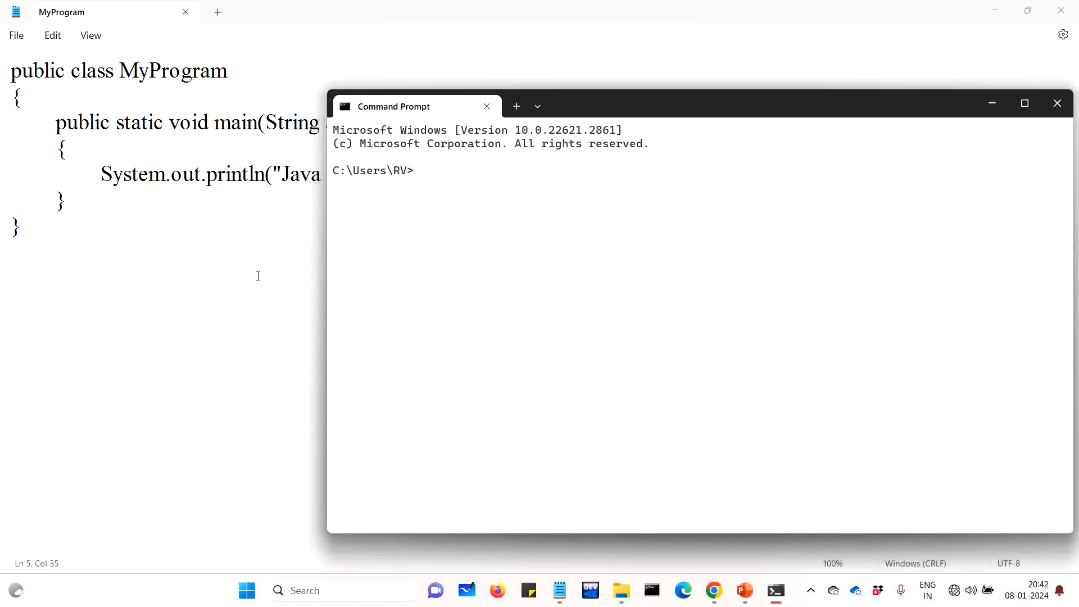
click(258, 275)
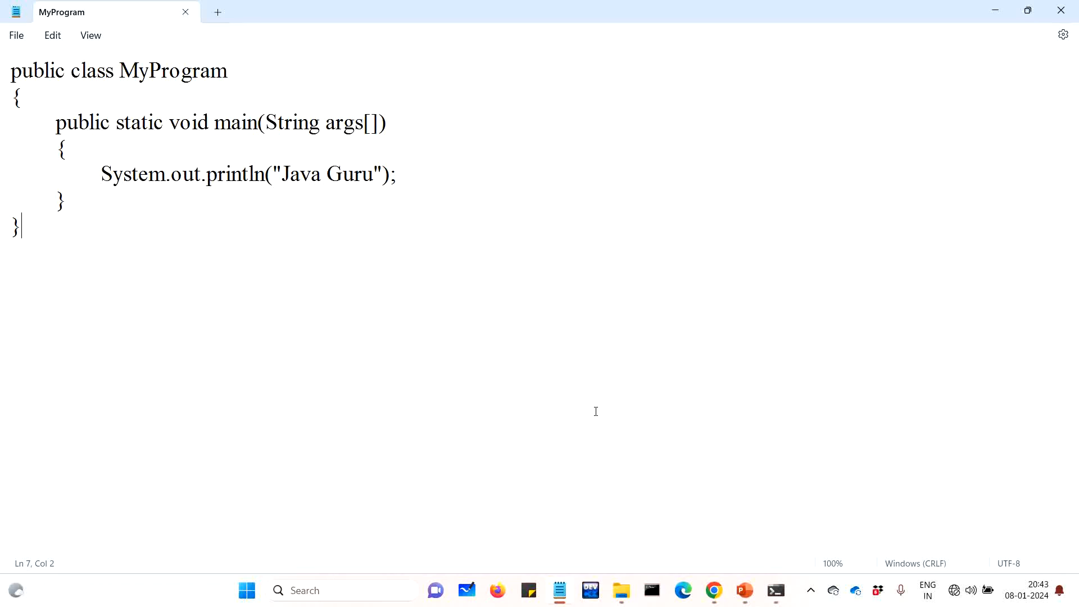
Open the jdk1.8.0_202 folder in File Explorer and view it as extra large icons
click(622, 590)
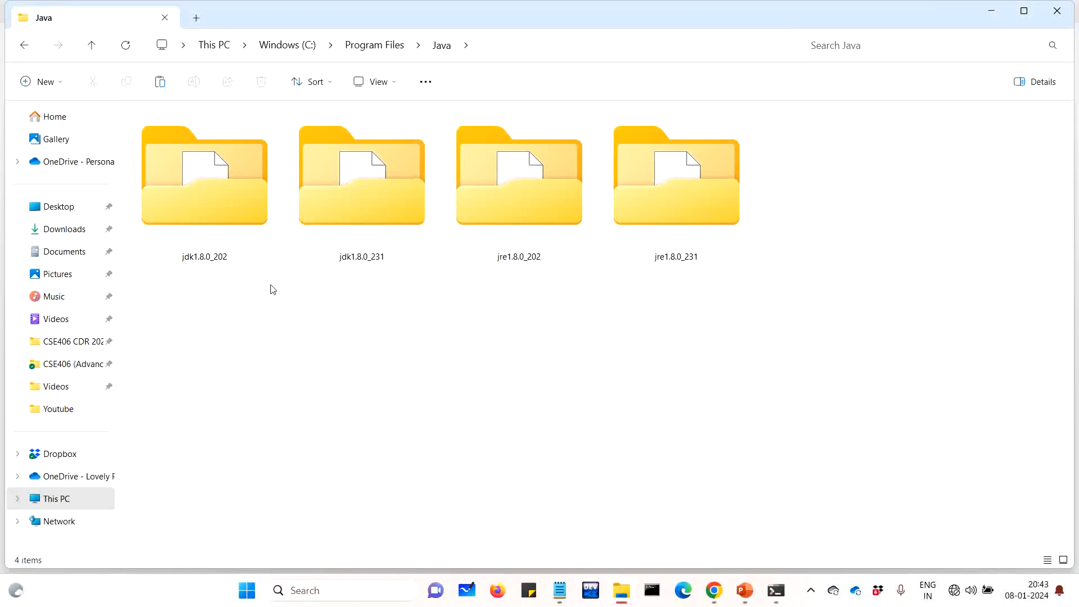
double_click(216, 193)
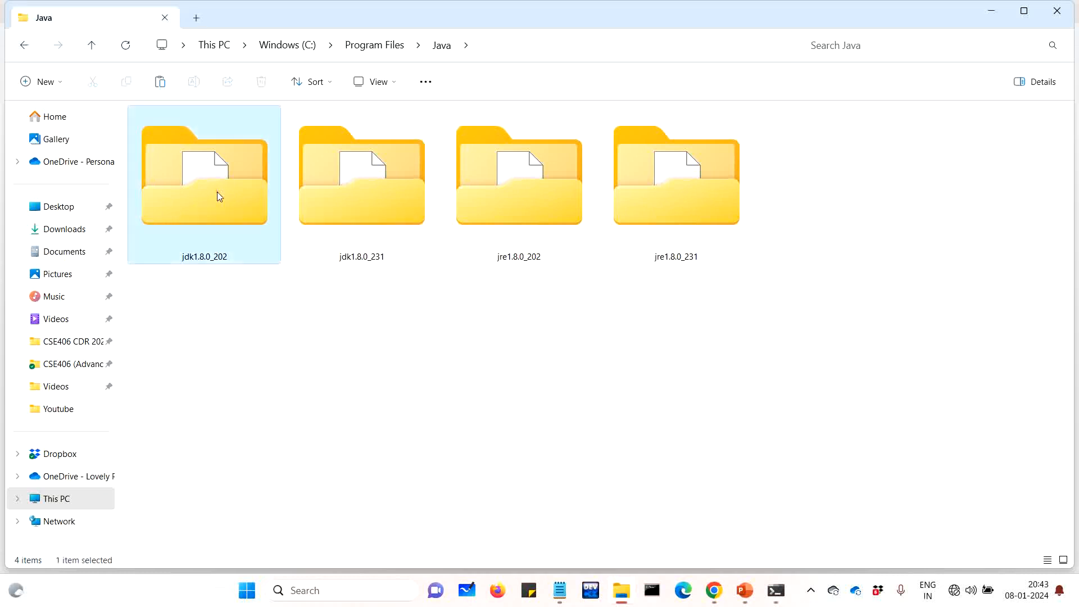
right_click(834, 159)
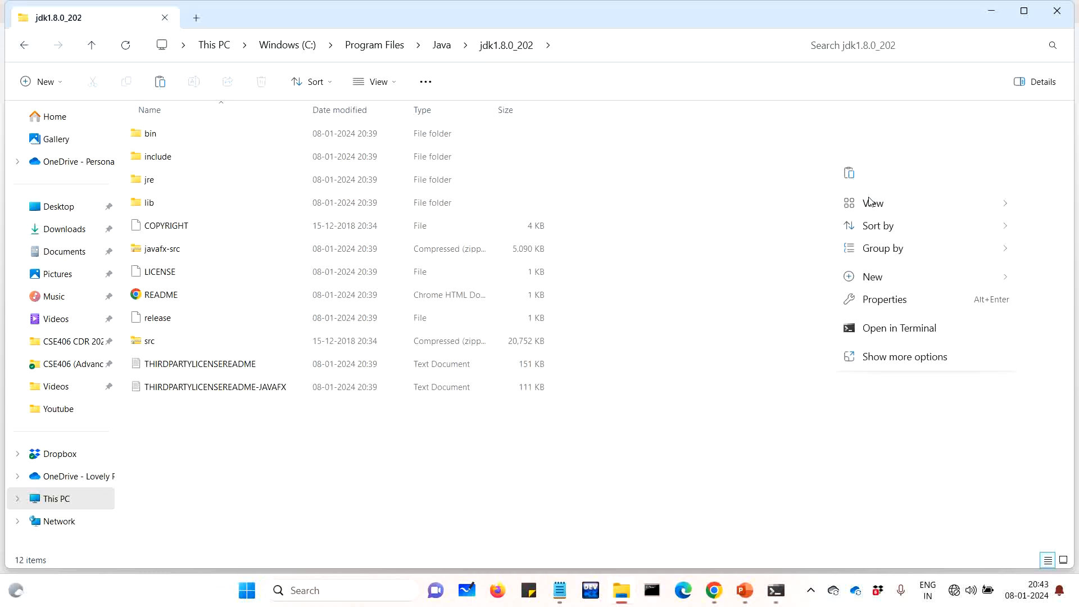
mouse_move(872, 203)
click(755, 213)
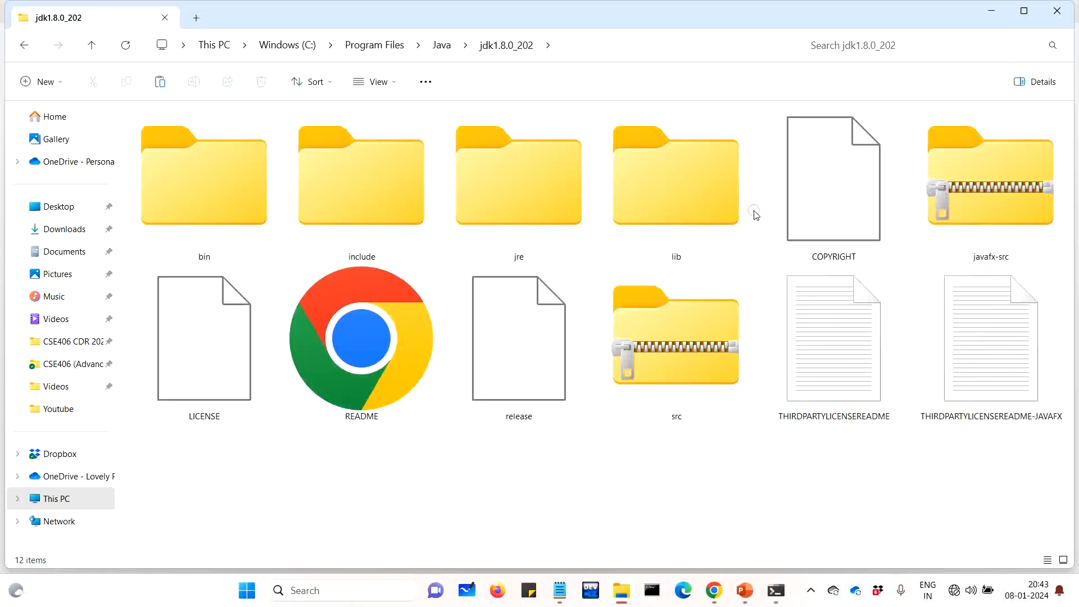
Open the bin folder and switch its view to extra large icons too
double_click(196, 187)
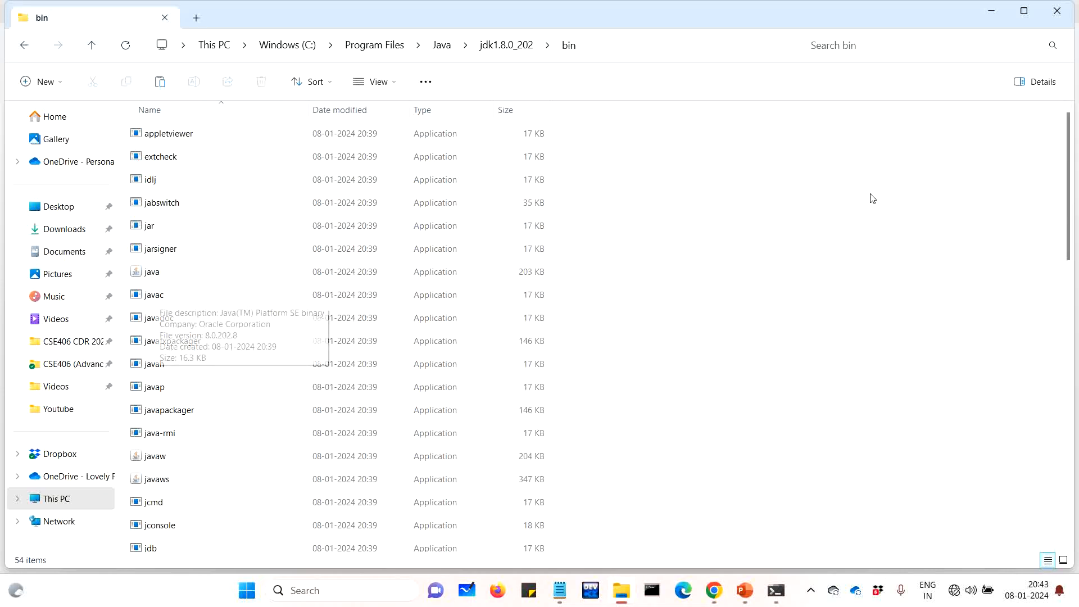
right_click(917, 168)
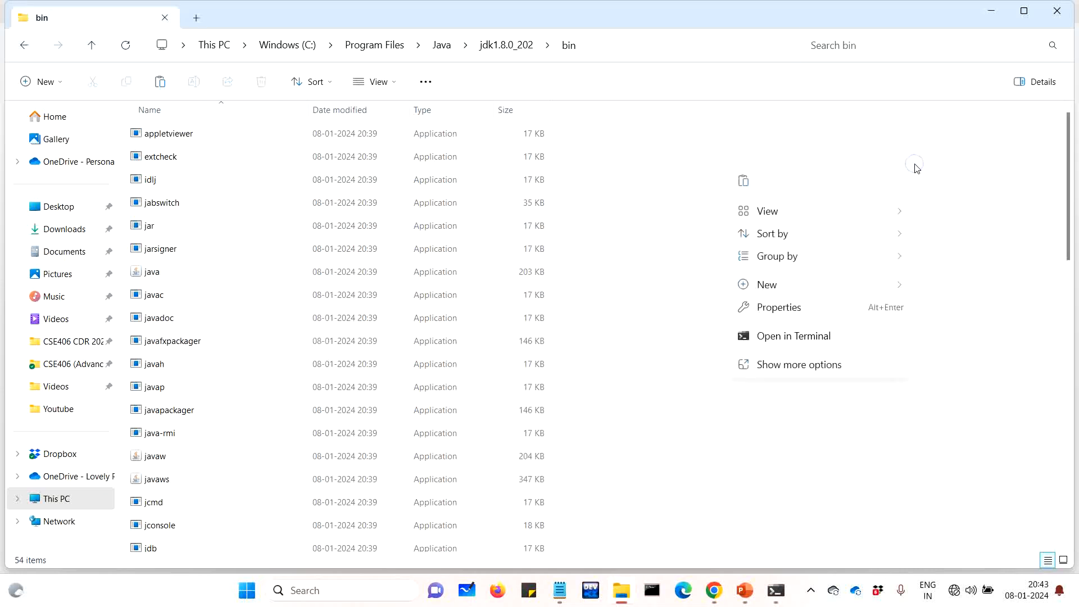
click(804, 202)
click(640, 215)
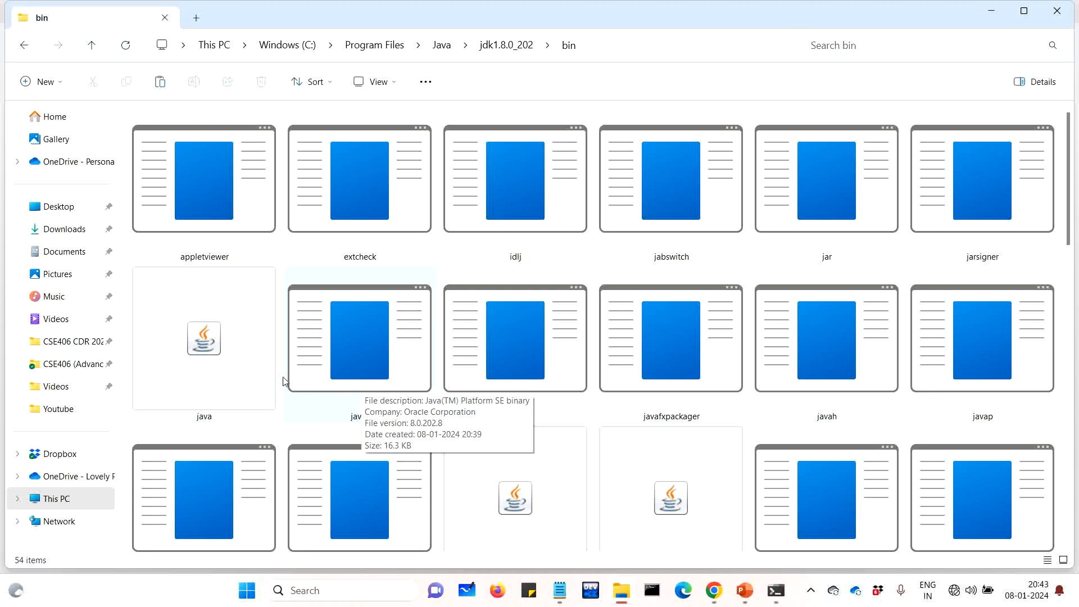
Choose Properties on This PC to show System > About (64-bit, x64-based processor)
mouse_move(219, 393)
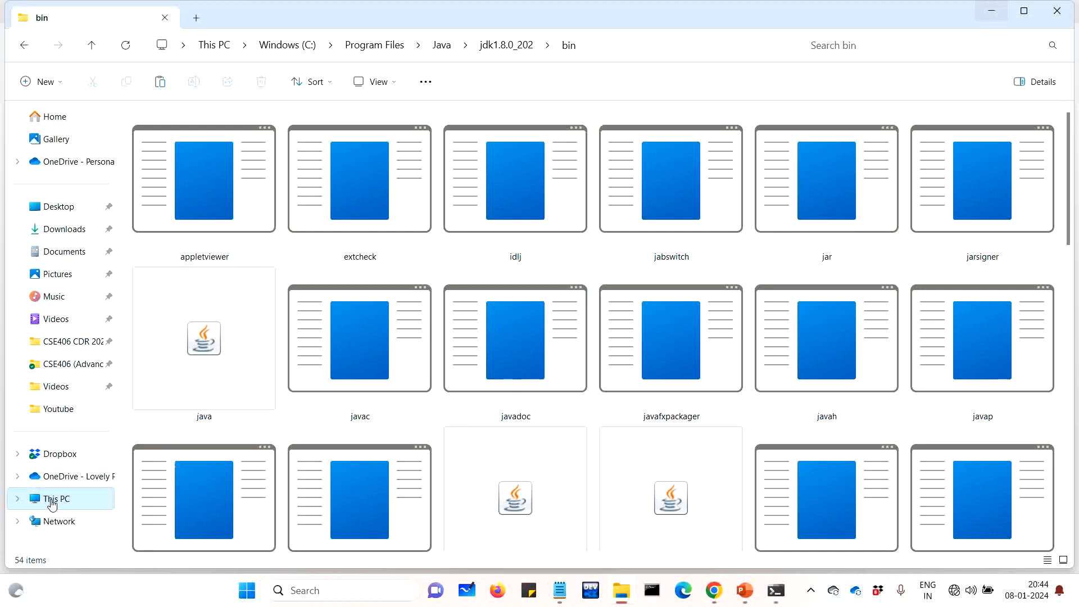
right_click(52, 504)
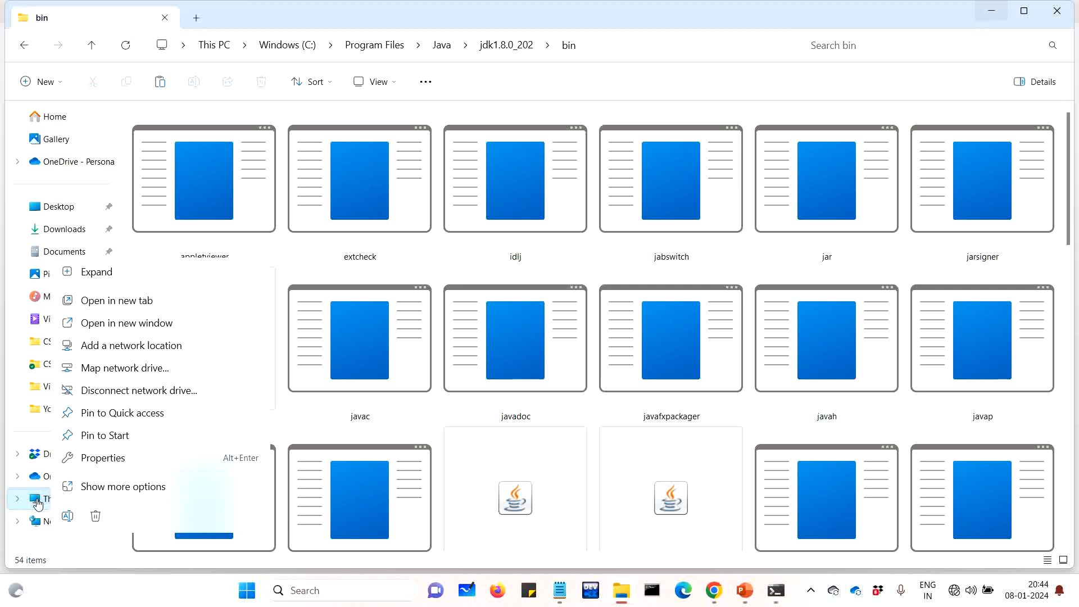
right_click(38, 506)
right_click(38, 505)
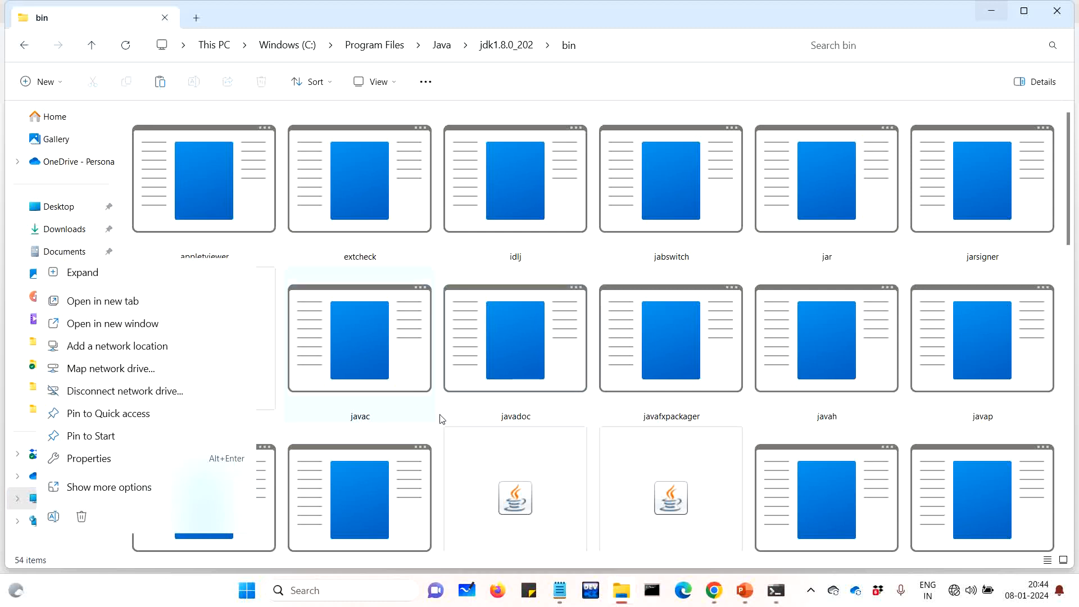
click(401, 370)
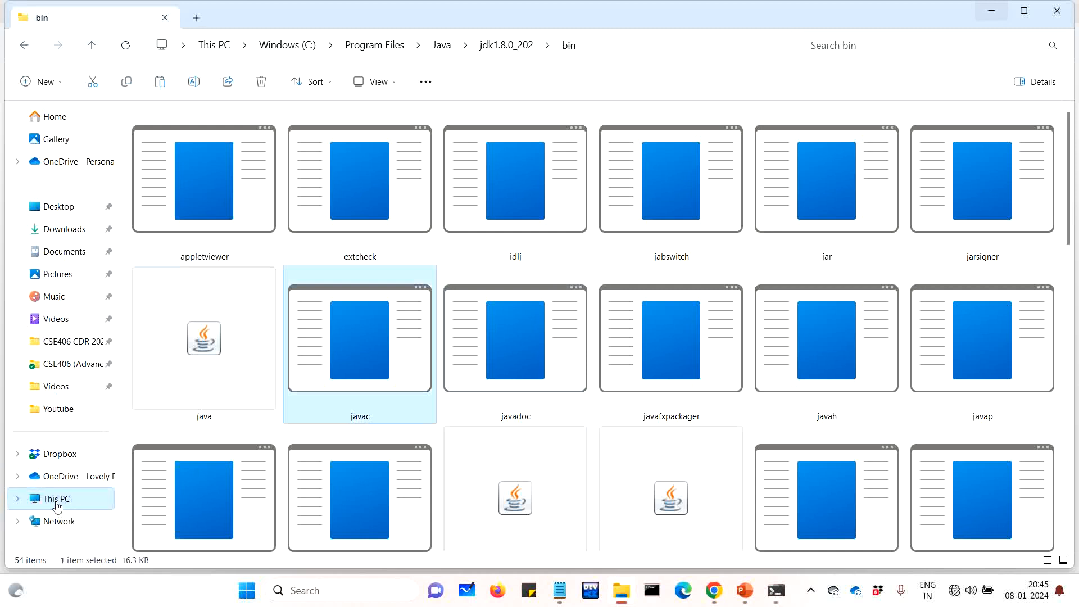
right_click(56, 503)
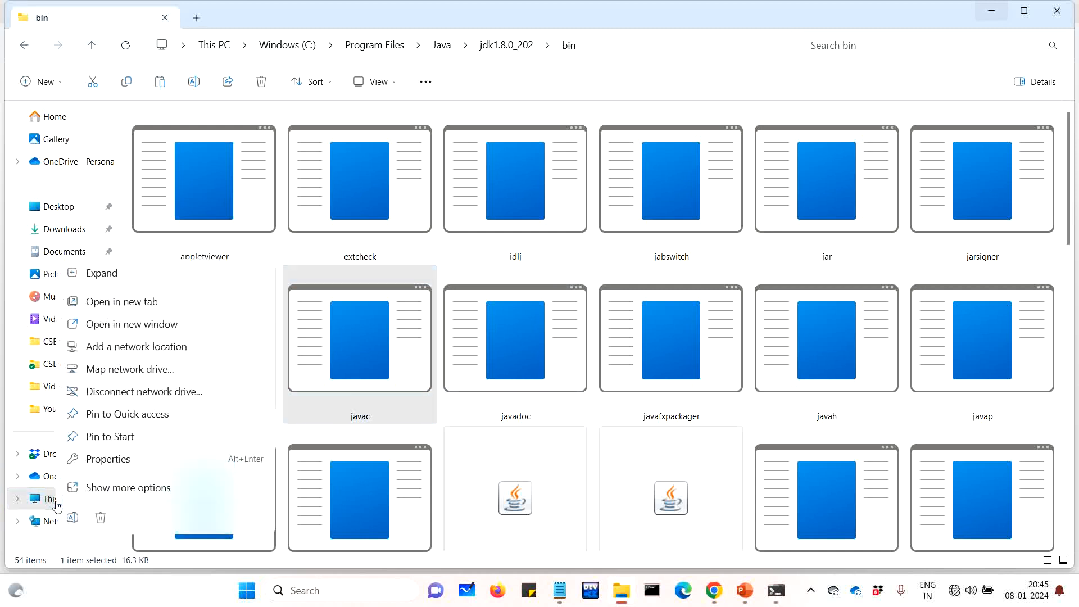
click(129, 458)
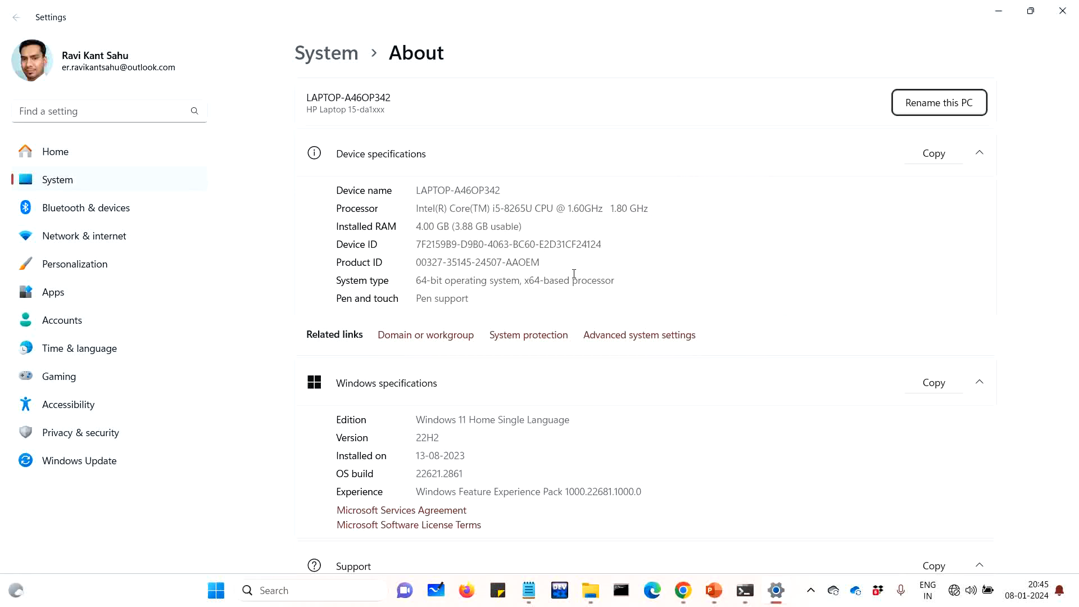
click(152, 108)
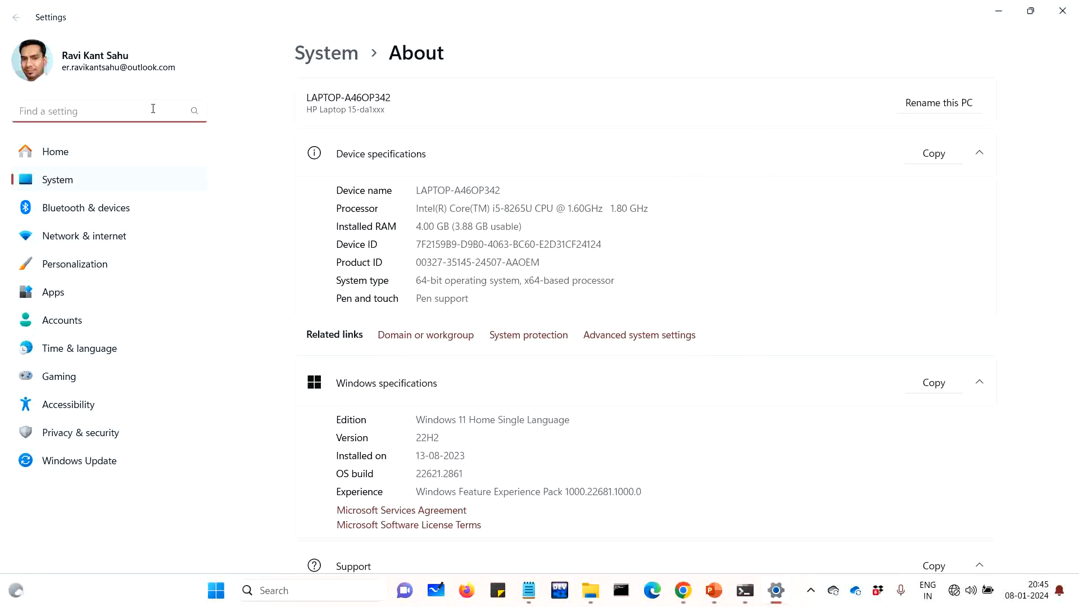
text(envi)
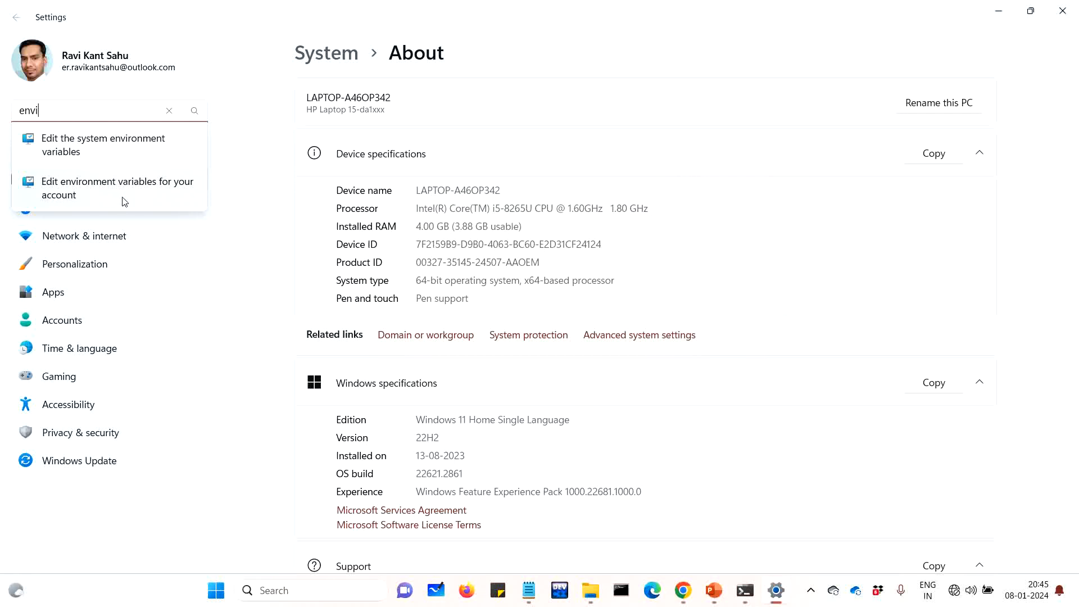
click(118, 151)
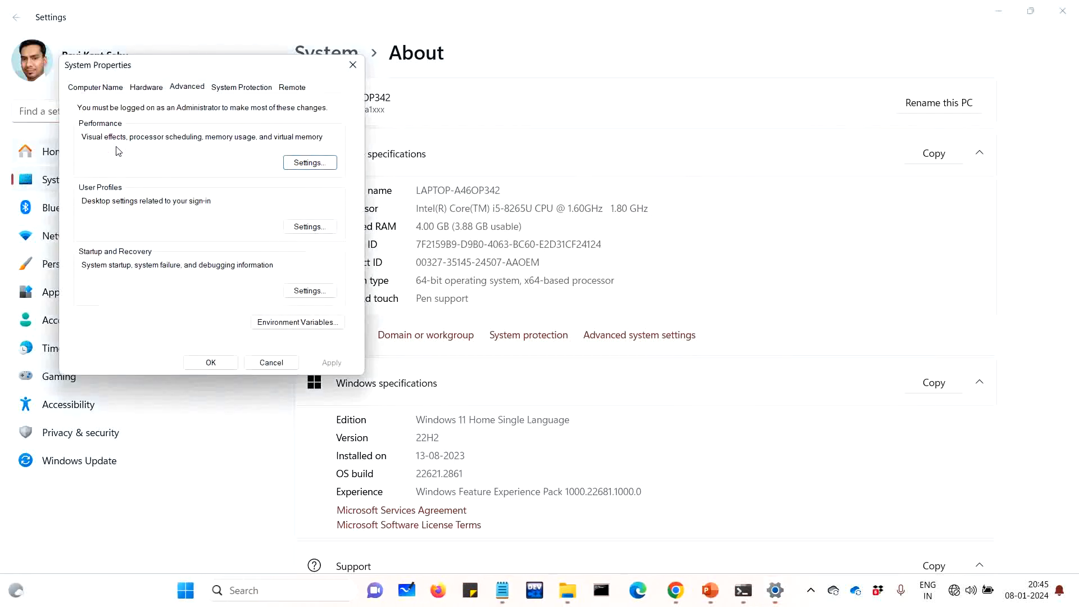
drag(240, 70, 590, 147)
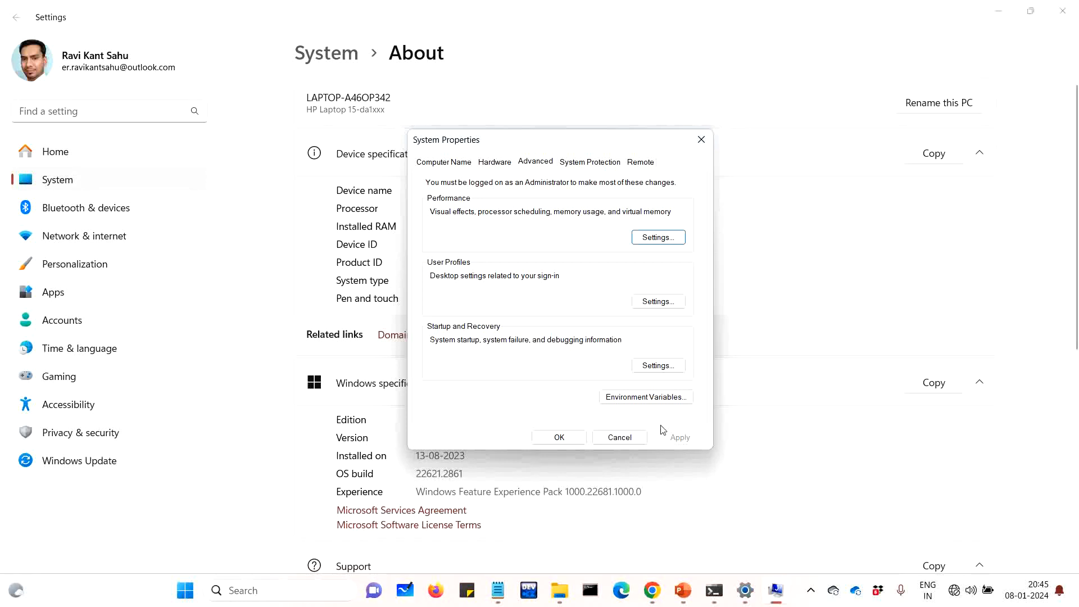
click(620, 437)
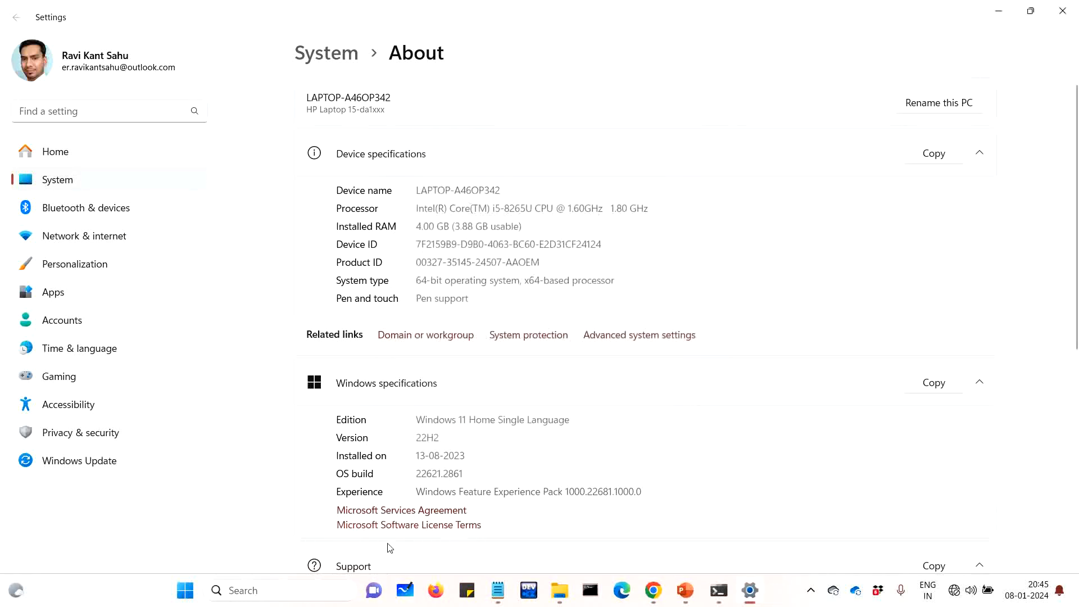
Search 'envi', open System Properties, centre it, and open Environment Variables
click(311, 595)
text(e)
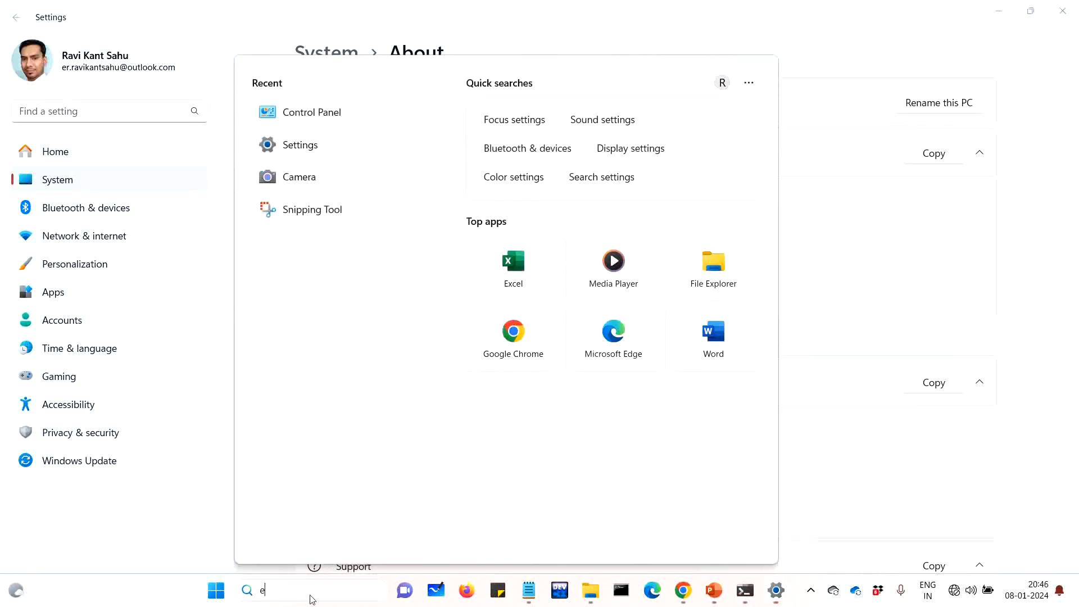
text(nvi)
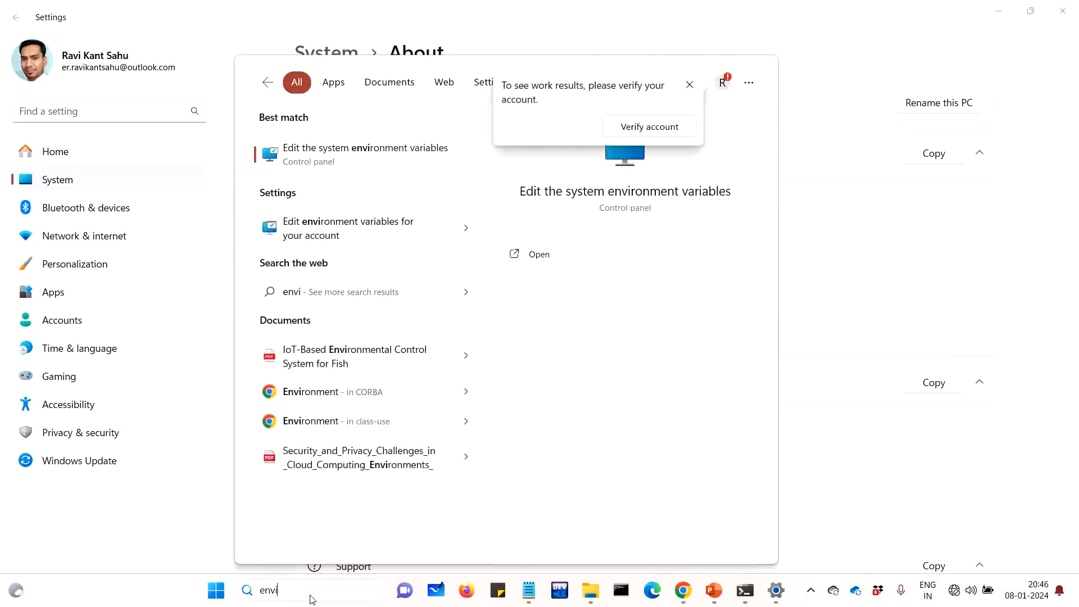
click(339, 160)
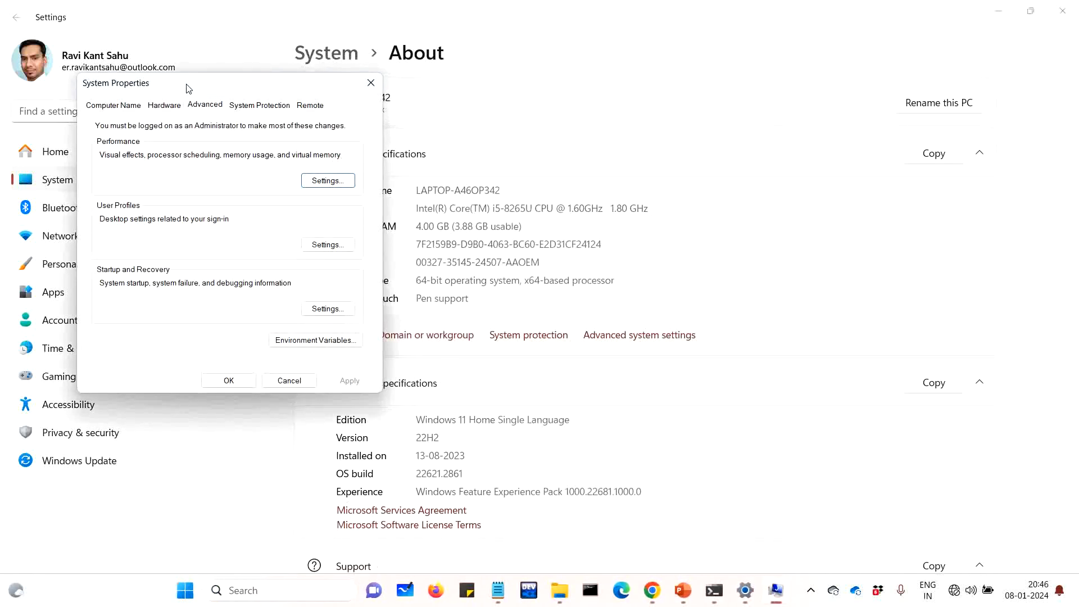
drag(186, 88, 494, 131)
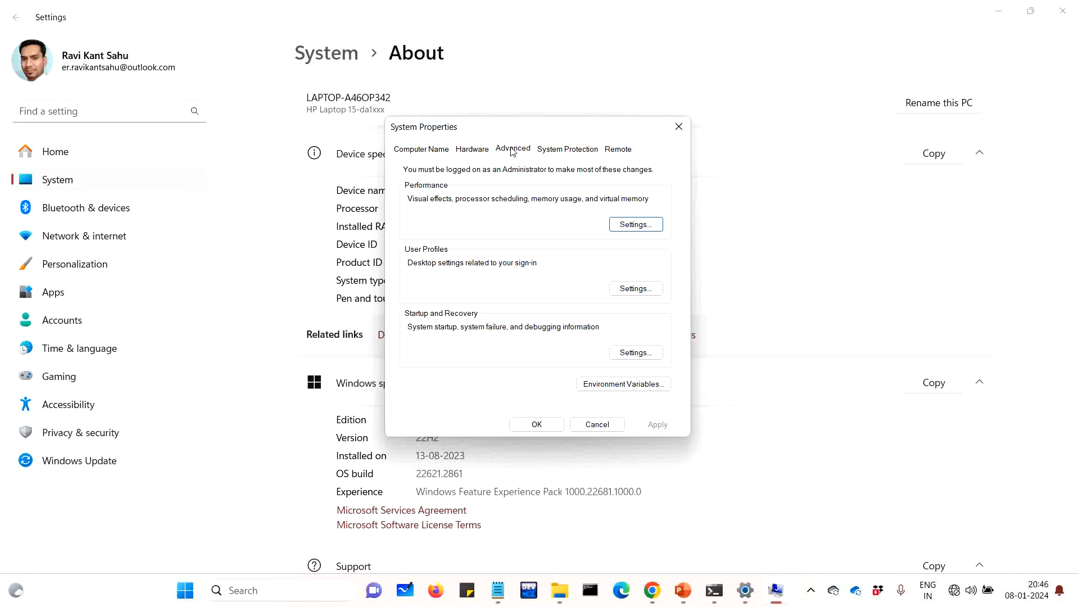
click(611, 389)
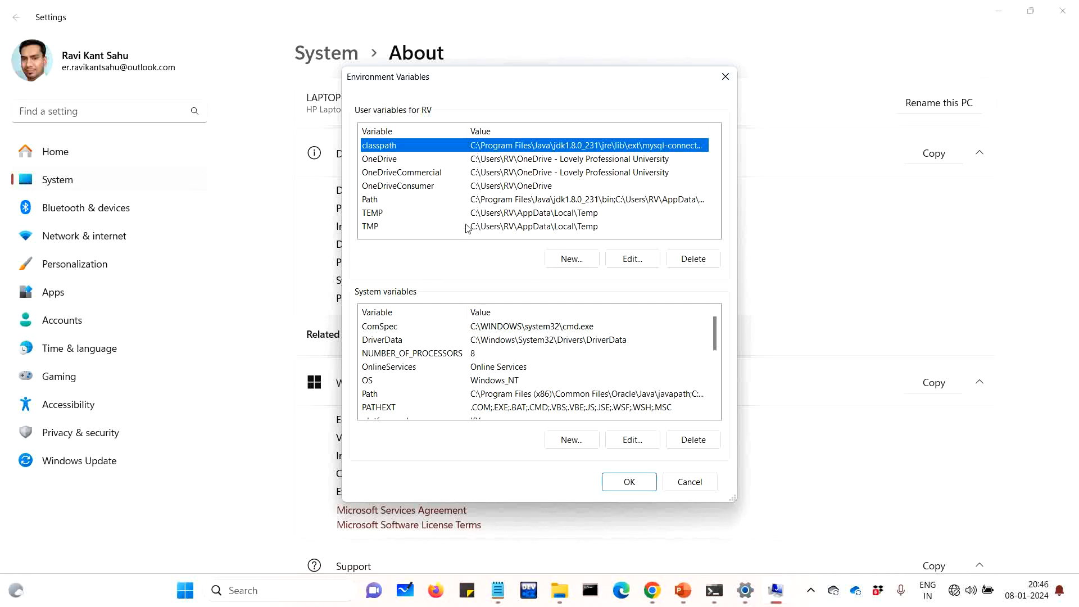
Start a new user variable named 'path'
click(566, 260)
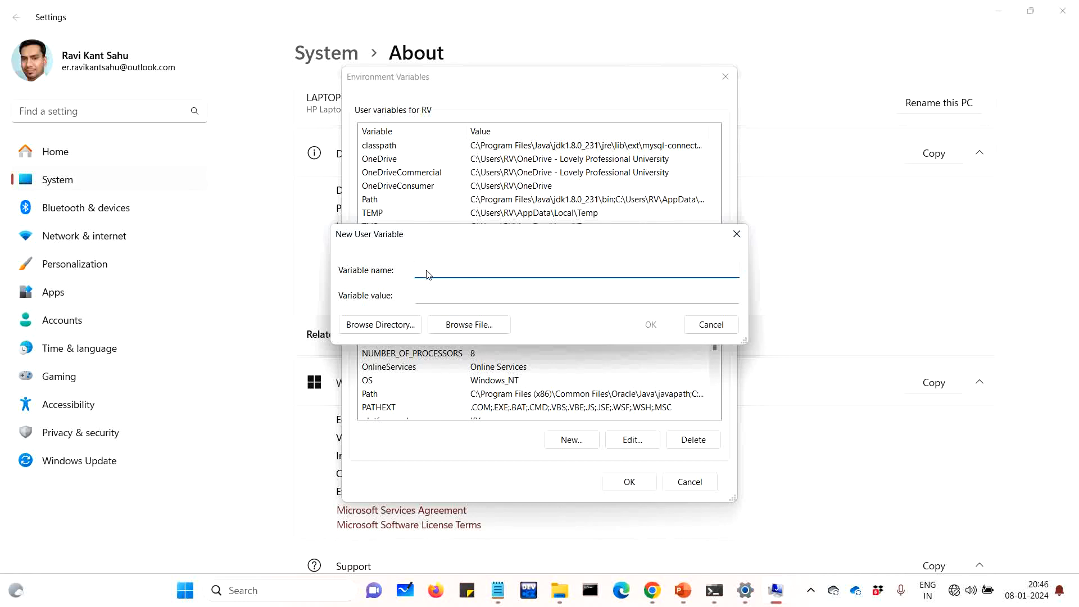
text(path)
click(438, 299)
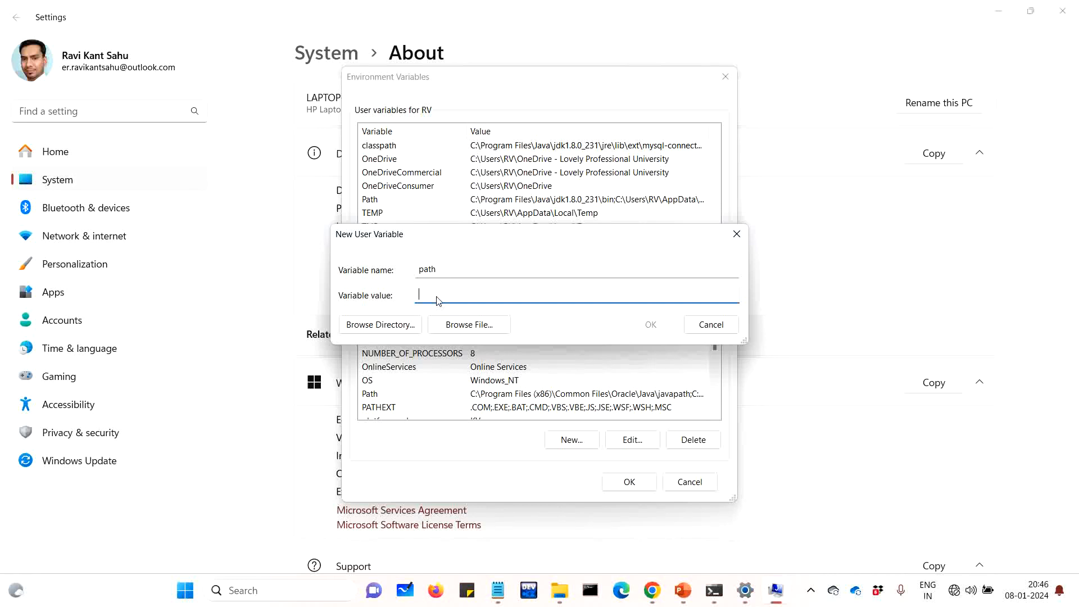
Browse to C:\Program Files\Java\jdk1.8.0_202\bin as the value and append ';'
click(395, 328)
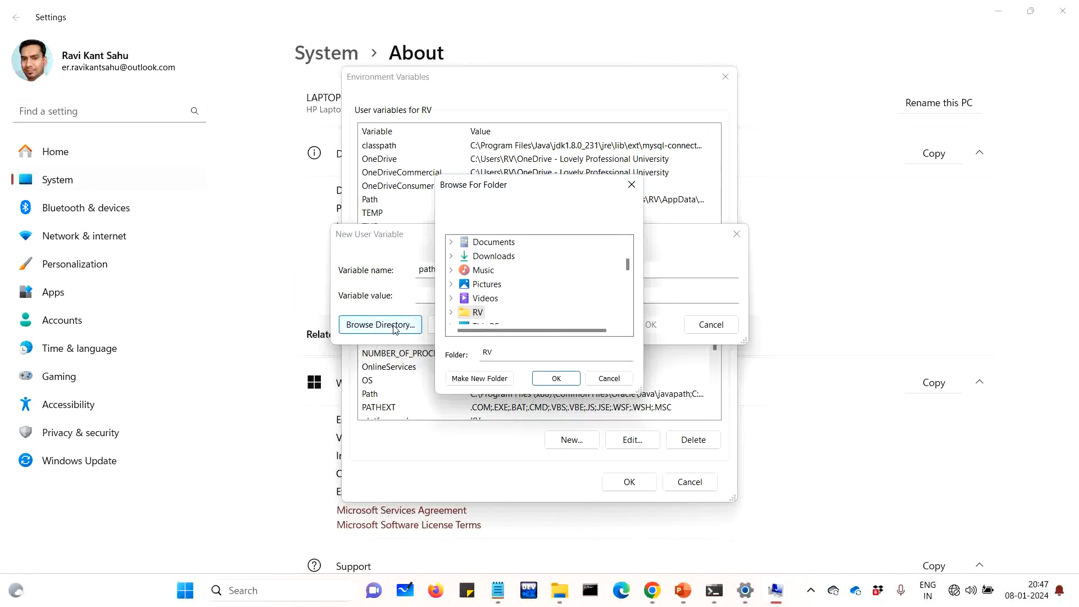
scroll(508, 315, down, 2)
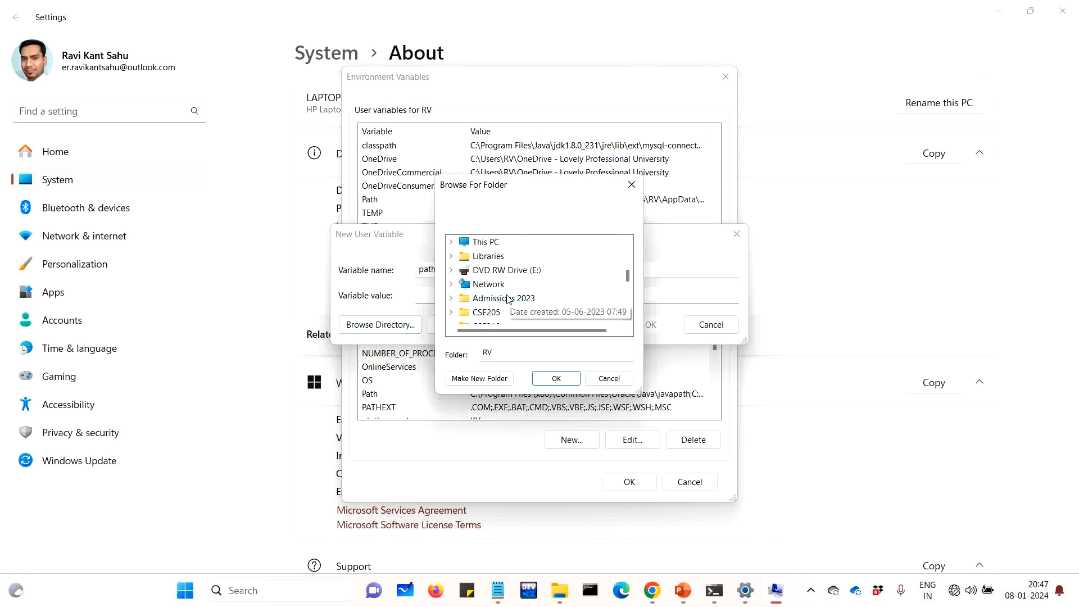
double_click(485, 242)
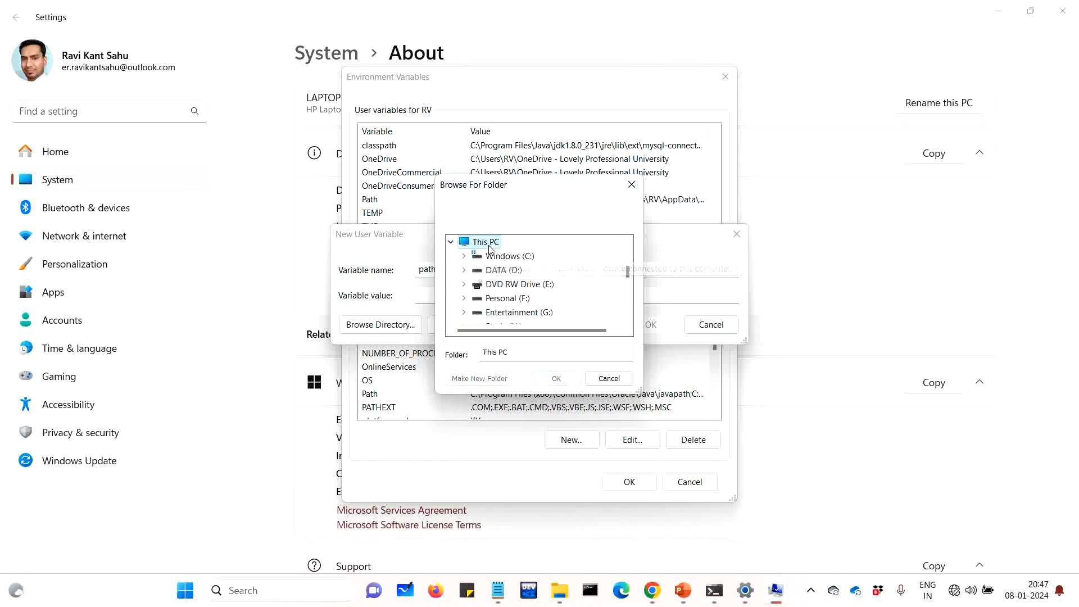
double_click(507, 257)
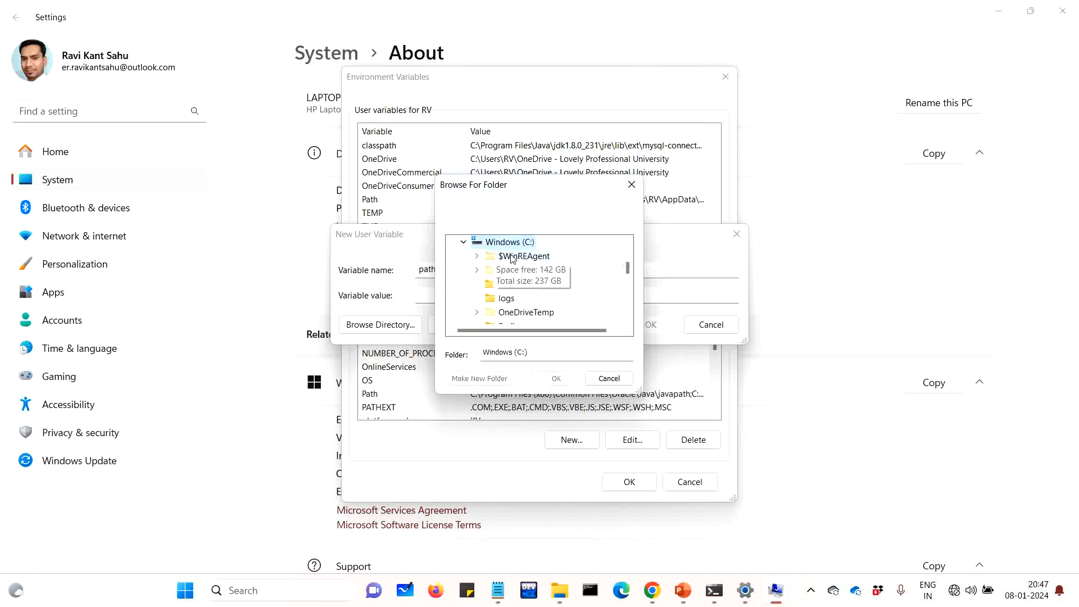
scroll(526, 304, down, 1)
double_click(525, 300)
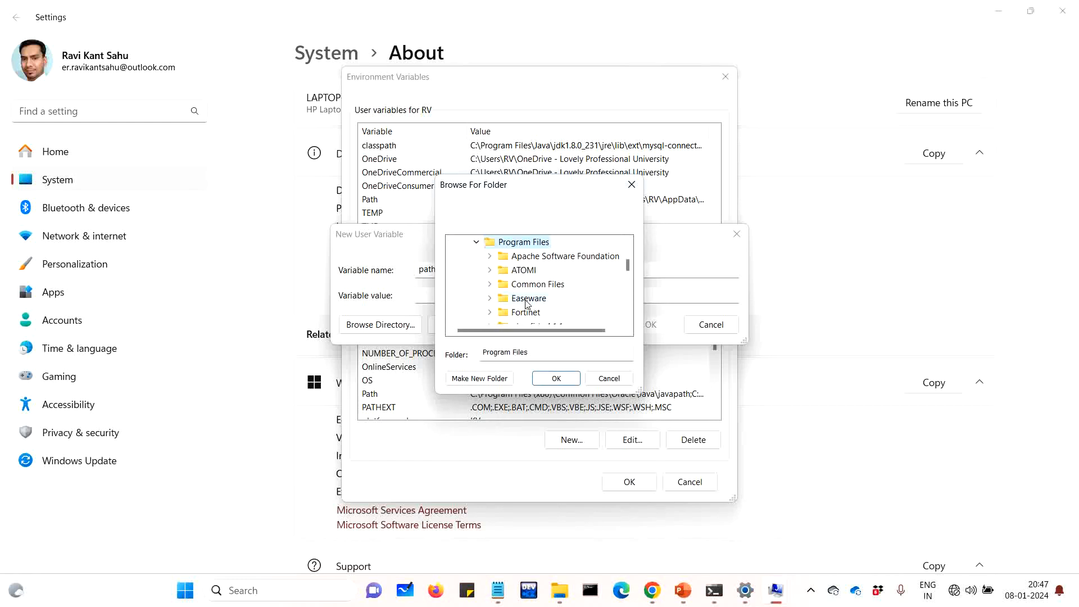
scroll(527, 303, down, 3)
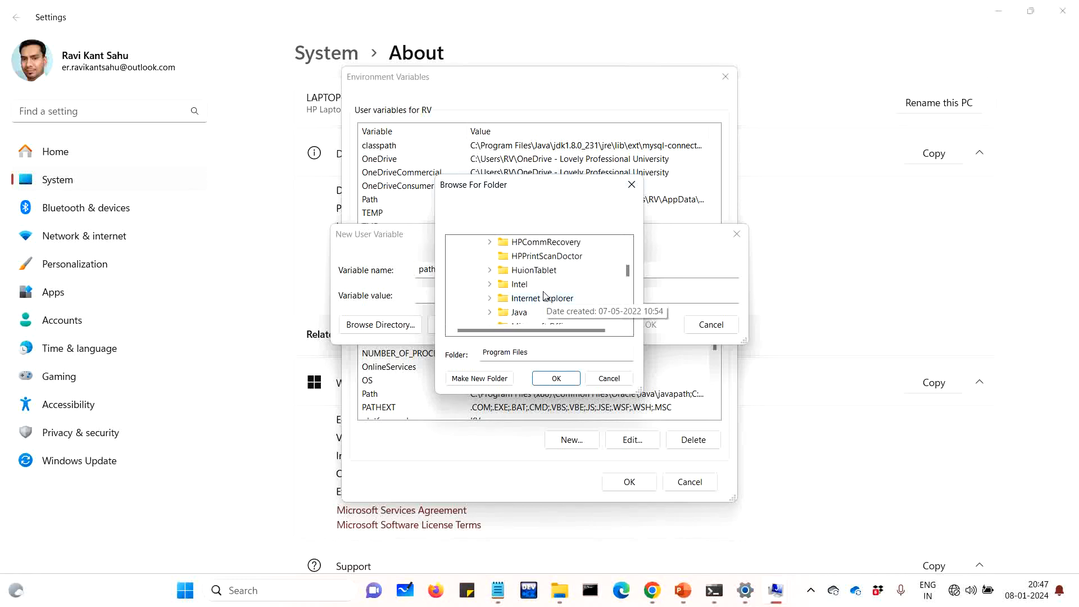
double_click(526, 313)
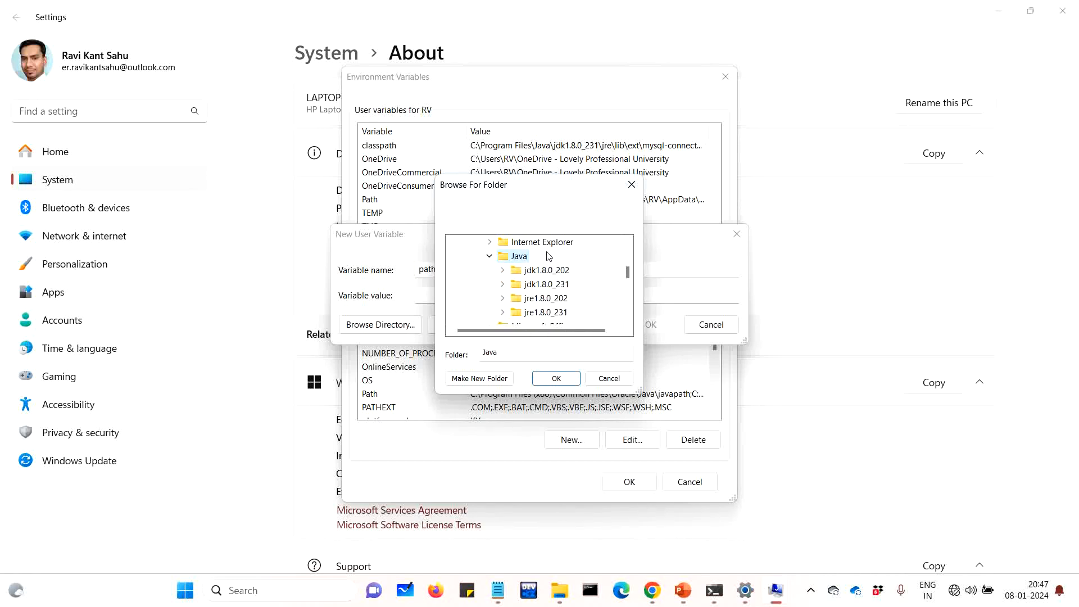
scroll(552, 276, down, 1)
scroll(553, 279, up, 1)
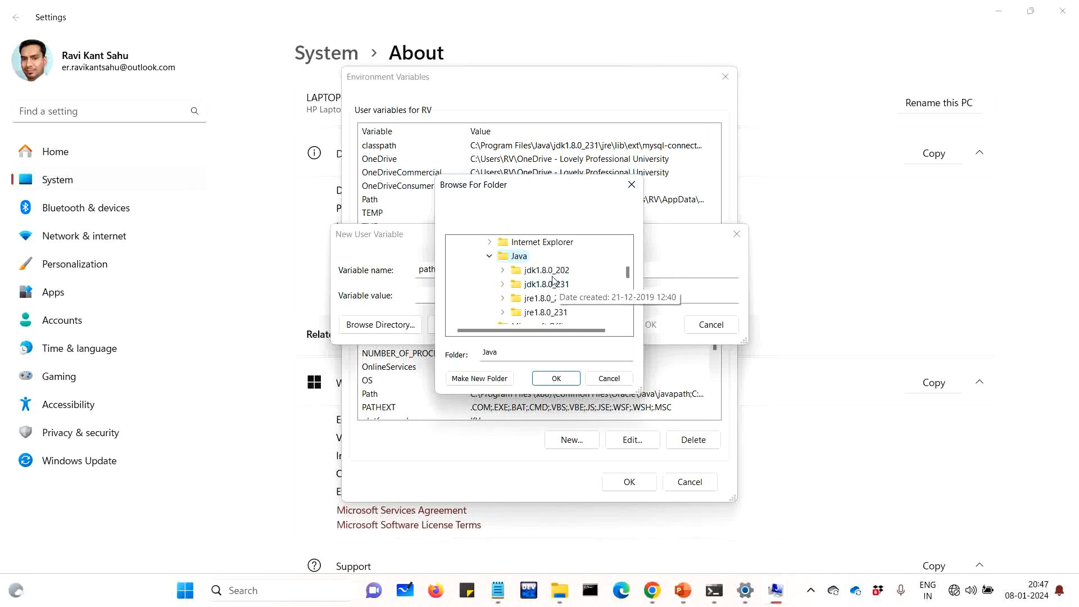
double_click(553, 272)
click(543, 271)
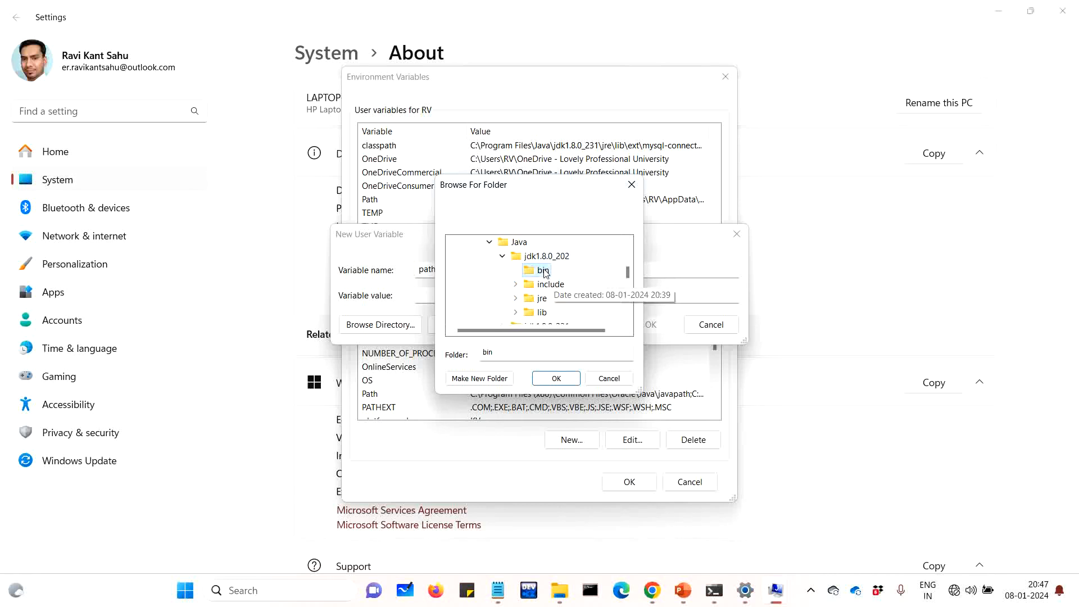
click(554, 378)
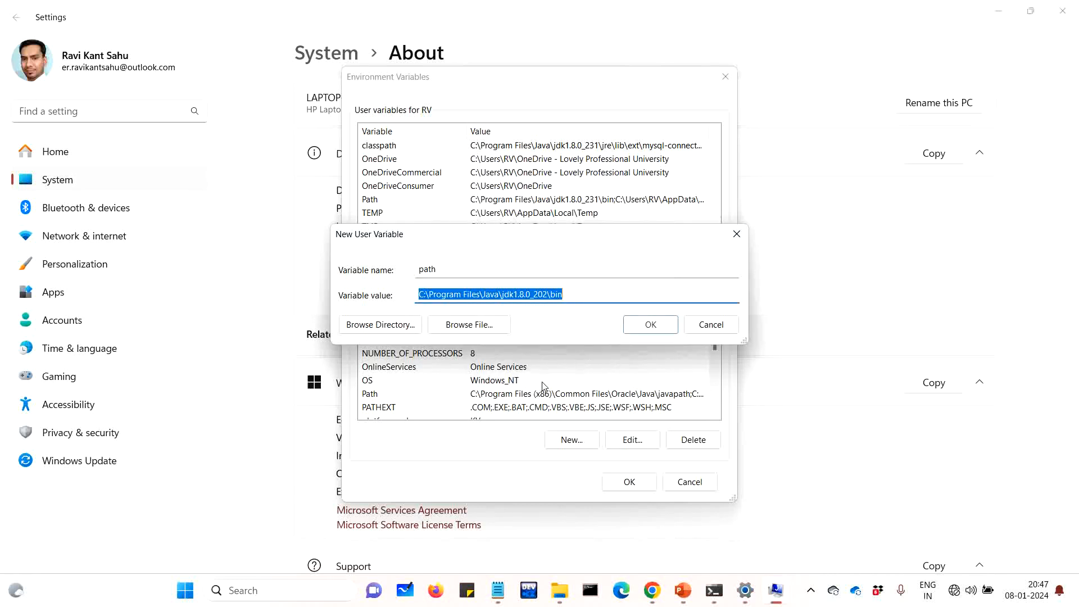
click(582, 302)
text(;)
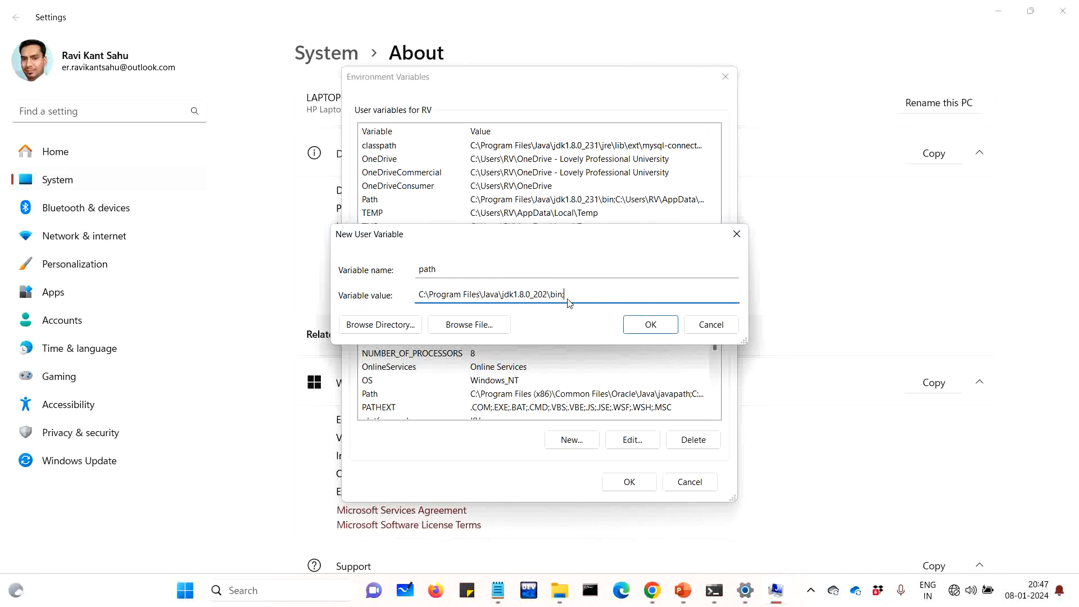
Save the variable with OK in every dialog, then close Settings and the bin folder window
click(644, 332)
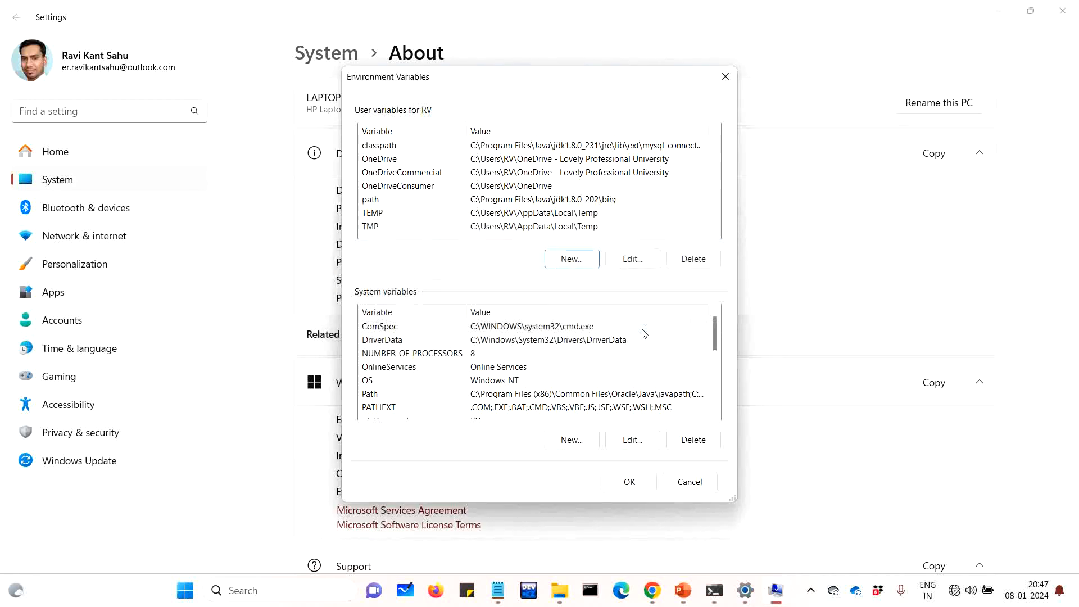
click(640, 489)
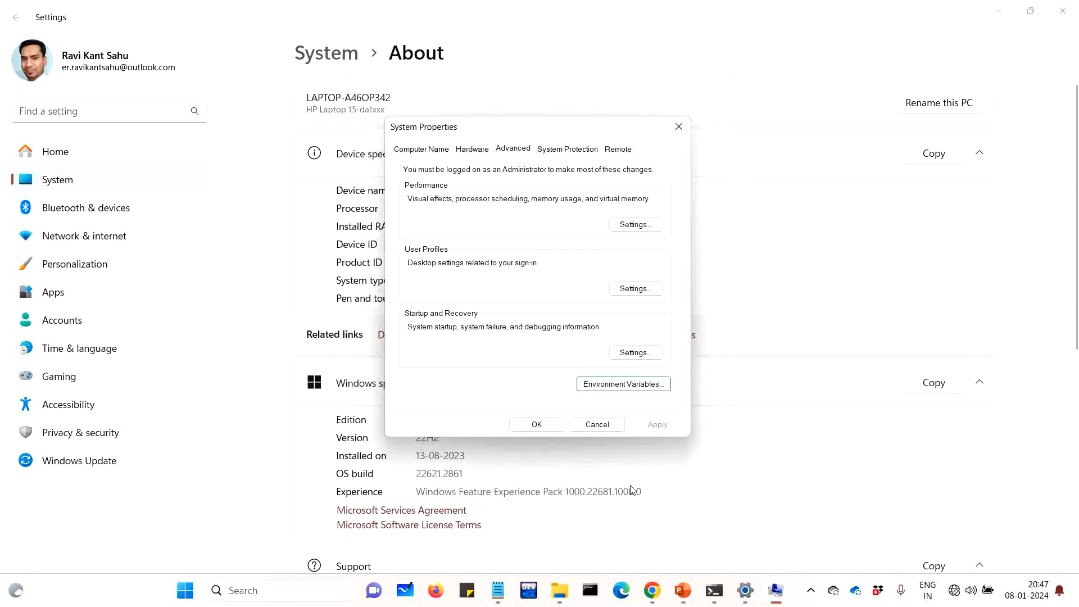
click(525, 424)
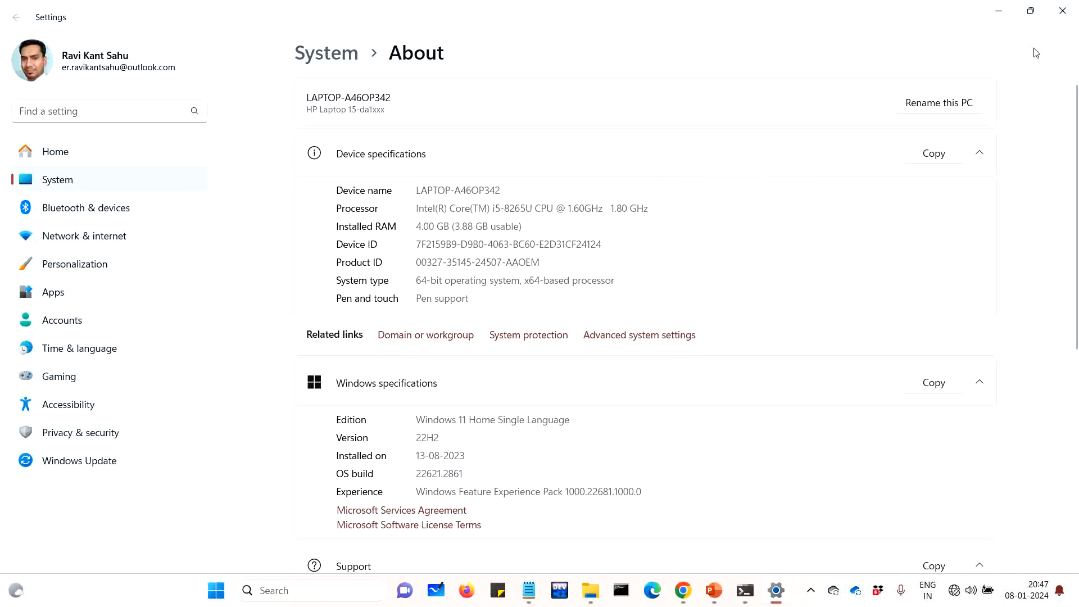
click(1058, 17)
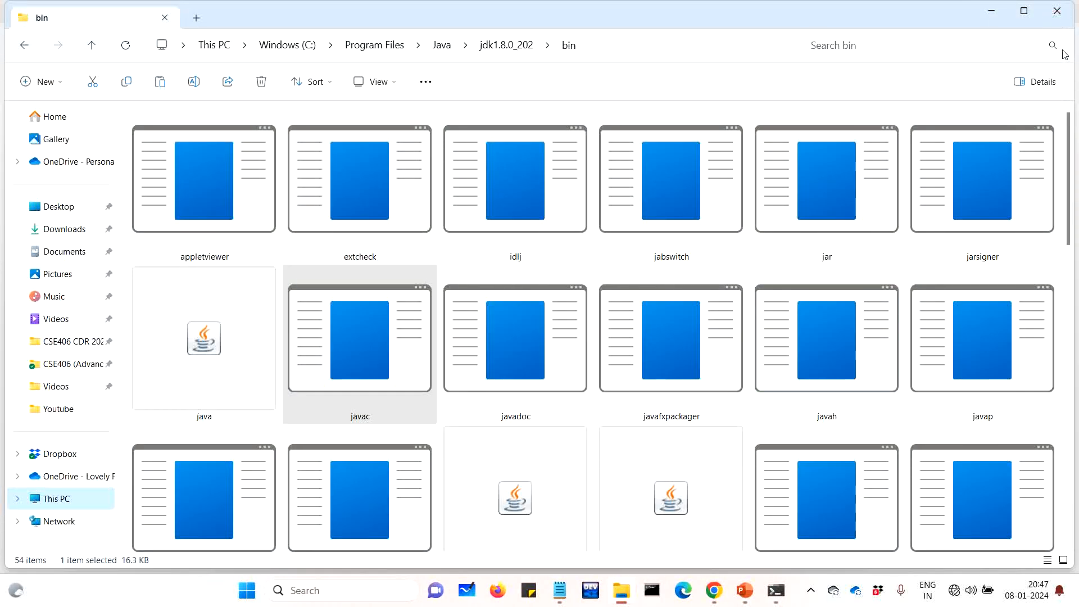
click(1057, 11)
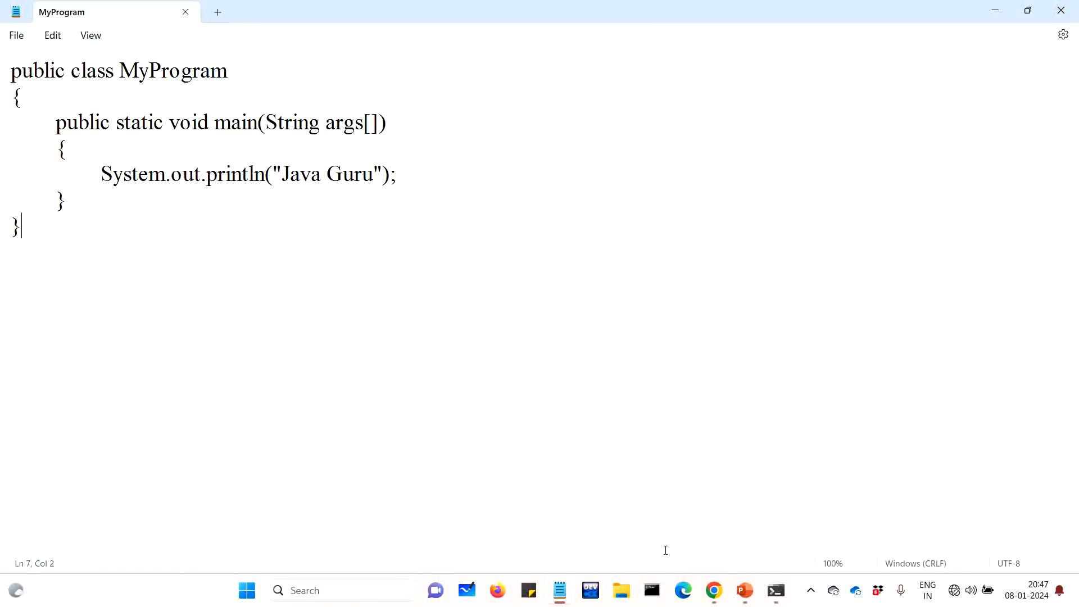
Open Command Prompt and run javac, scrolling through its printed usage options
click(657, 596)
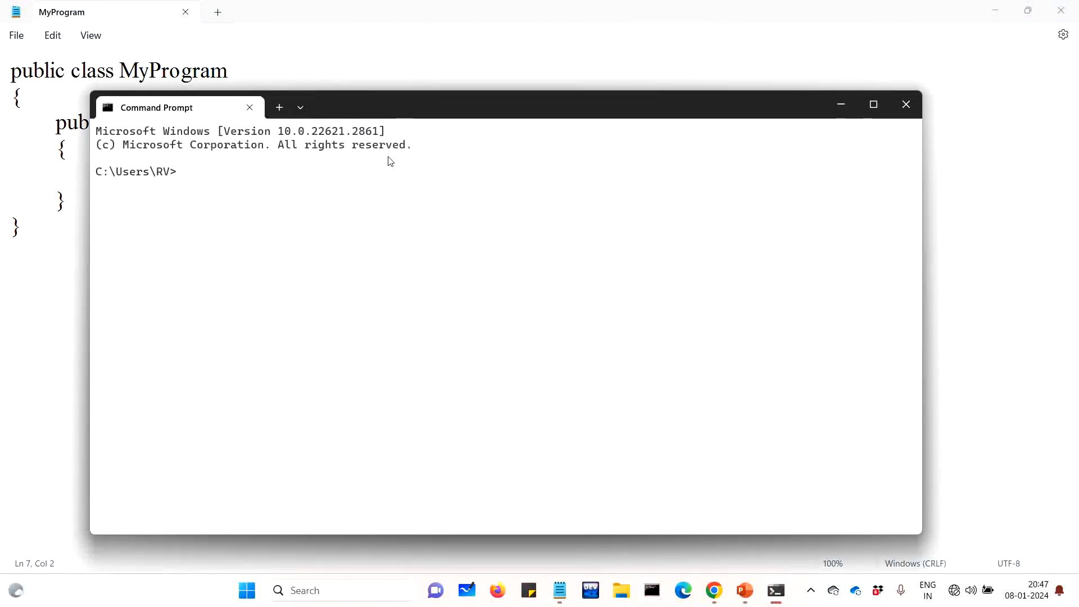
drag(421, 106, 510, 116)
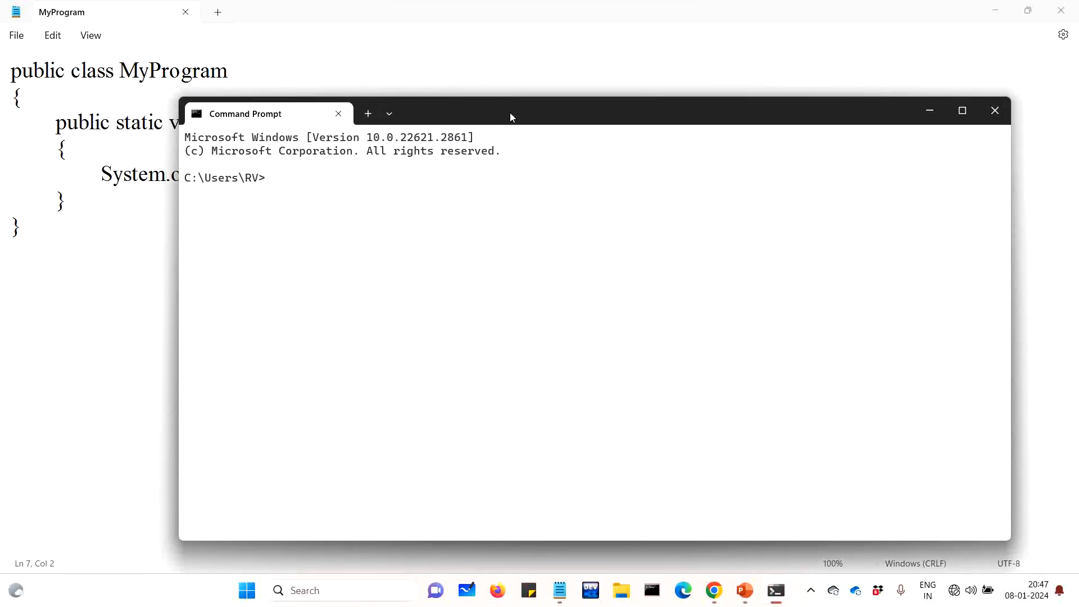
text(javac)
key(Return)
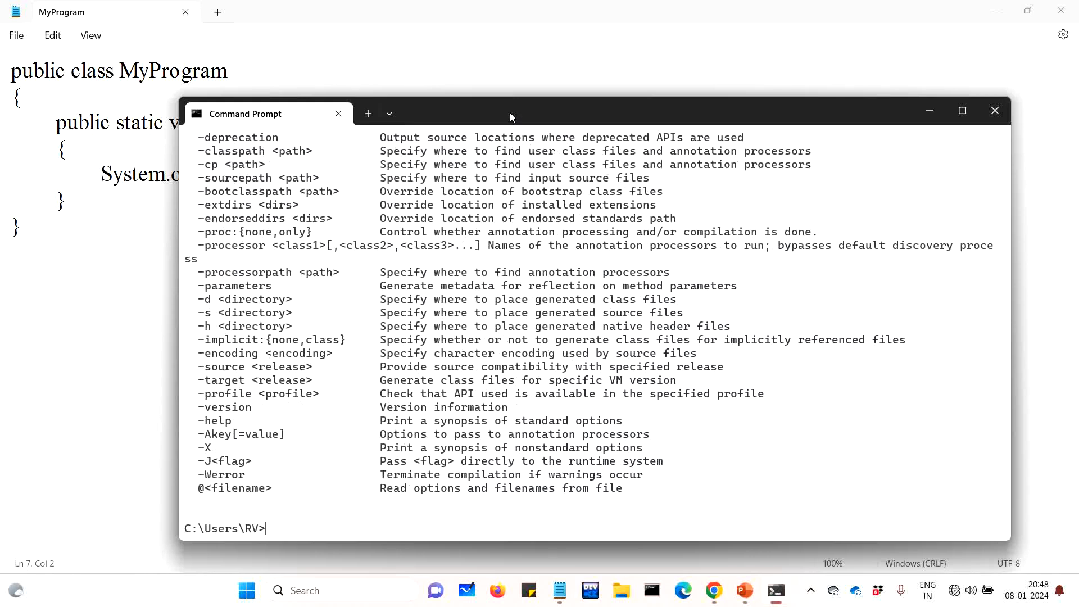
scroll(618, 334, up, 4)
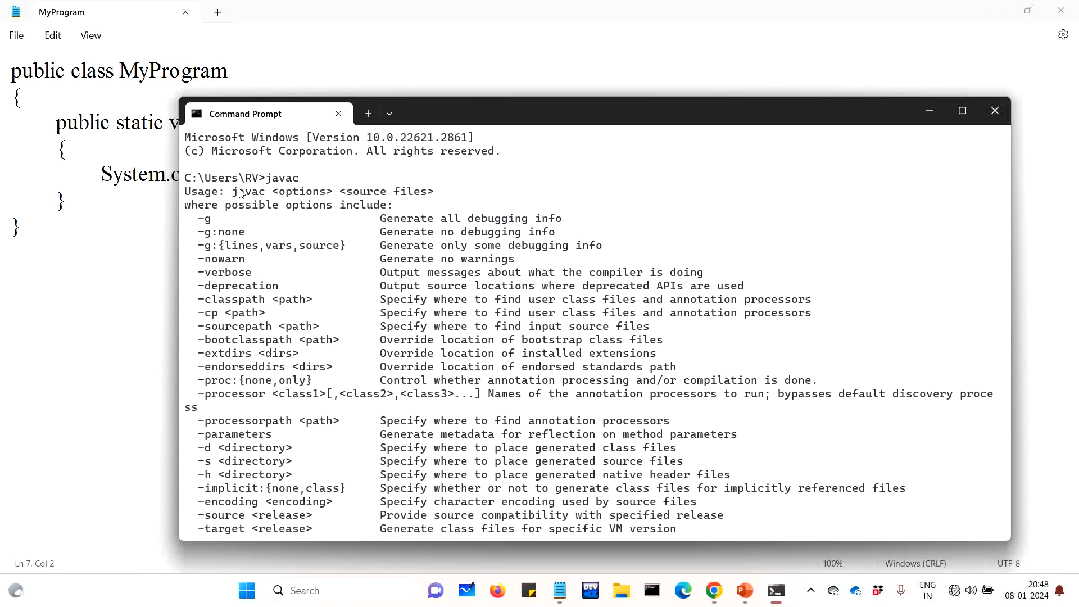
scroll(405, 265, down, 4)
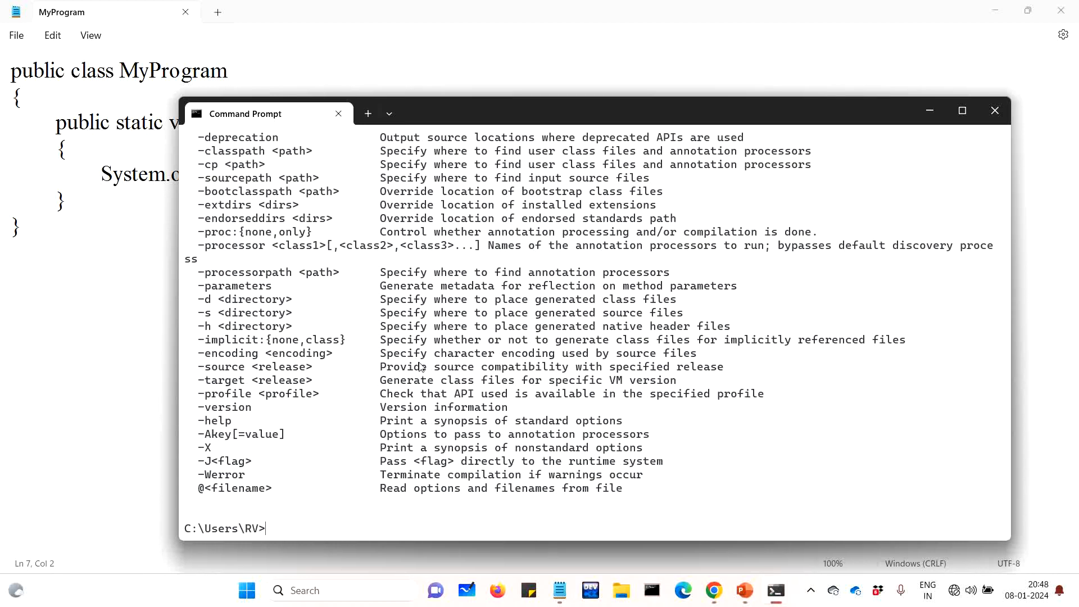
scroll(424, 366, up, 4)
scroll(320, 248, down, 4)
scroll(361, 311, up, 4)
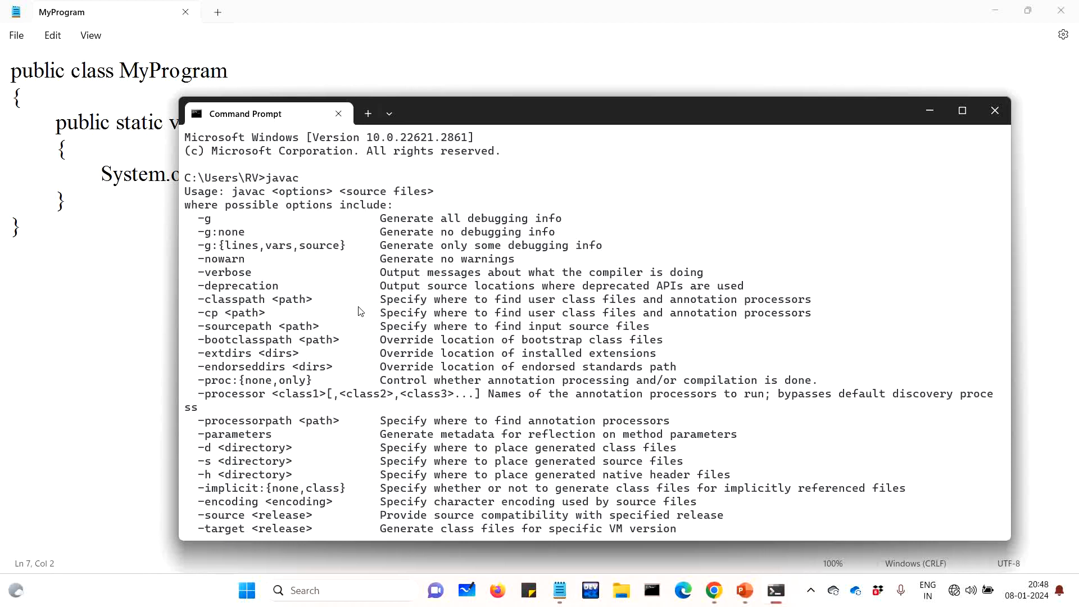
Clear the terminal with cls, close Command Prompt, and return to MyProgram in Notepad
text(cls)
key(Return)
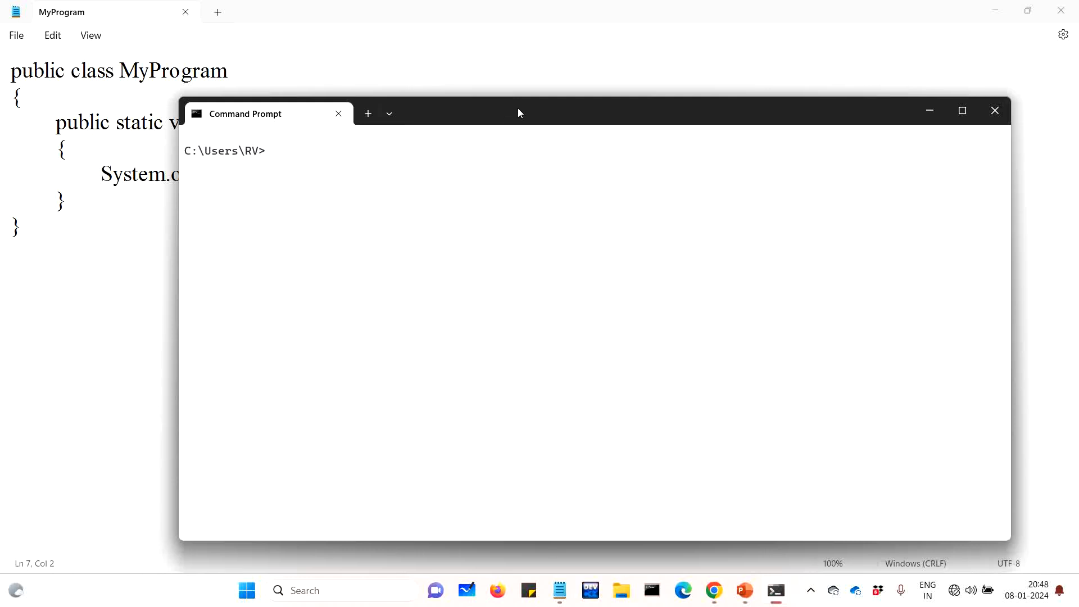
drag(517, 111, 570, 116)
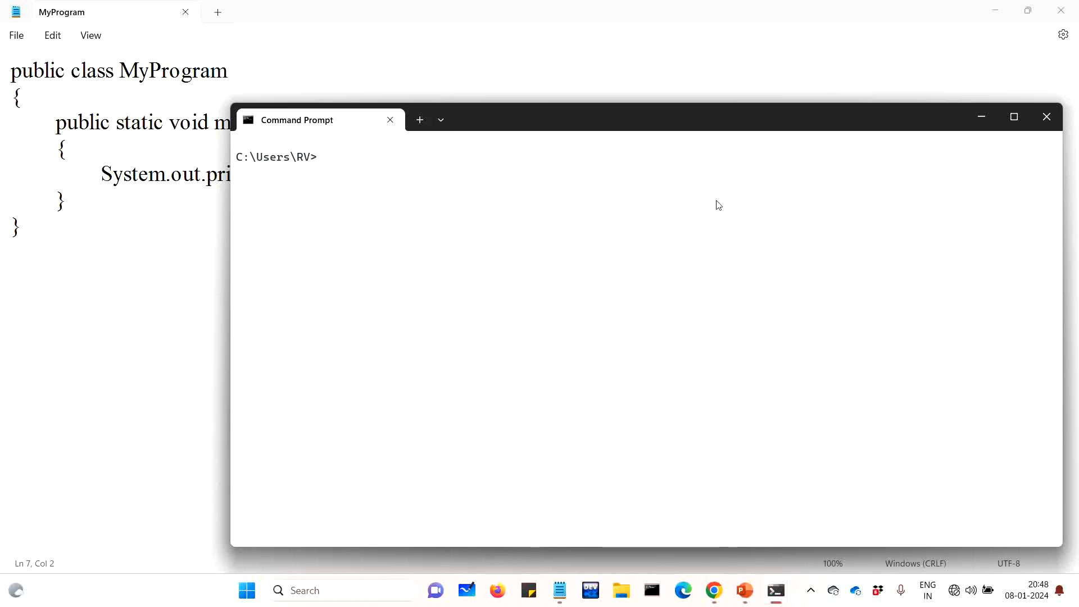
click(1056, 120)
click(584, 312)
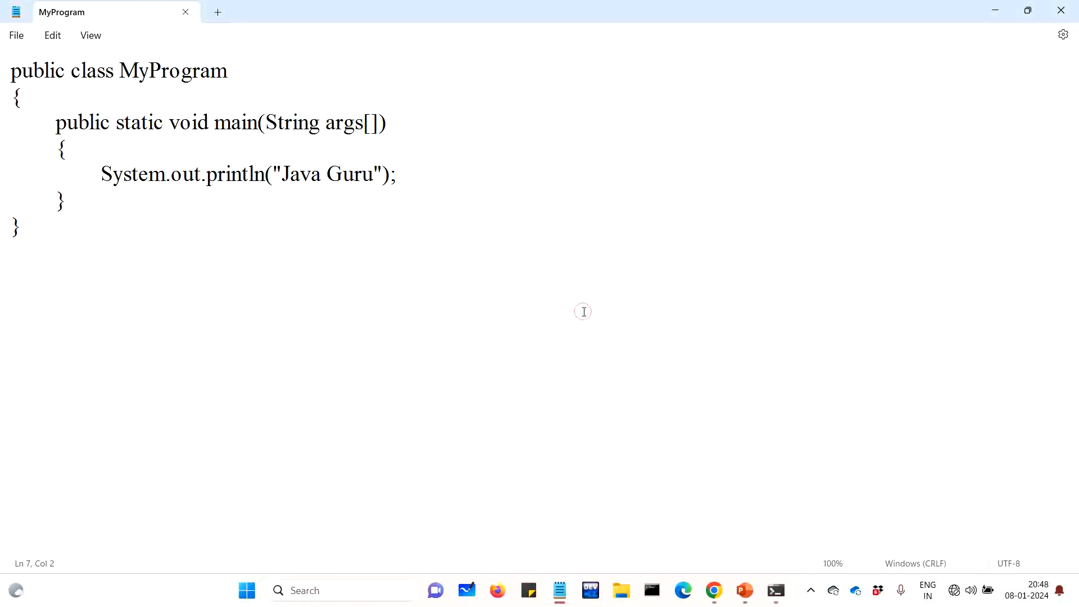